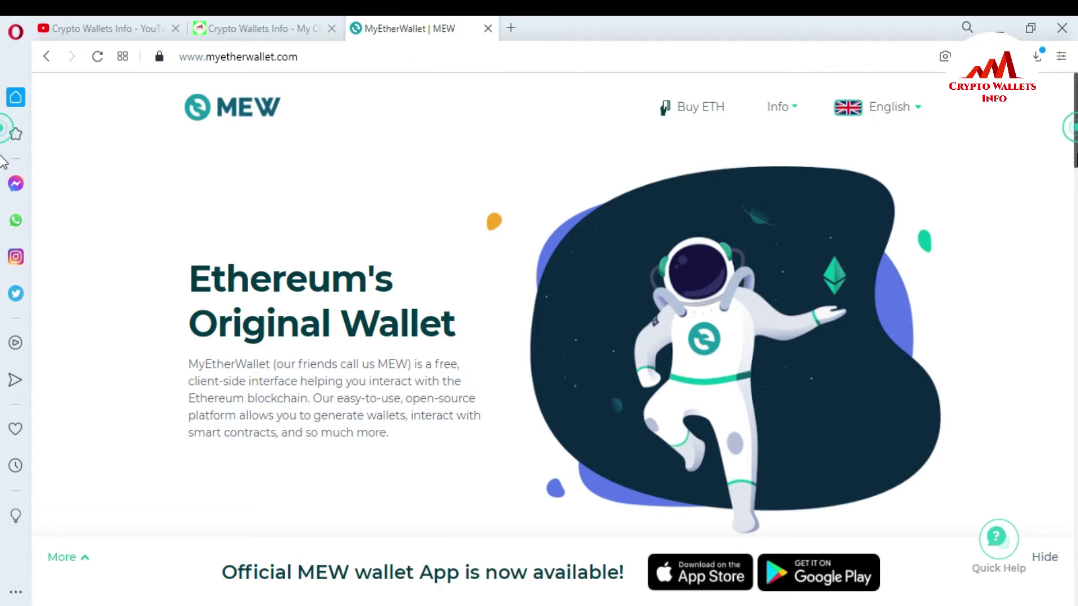
- Scroll down the MyEtherWallet home page to view its wallet options
scroll(2, 168, "down", 8)
- Access the wallet via Software > Keystore File and load the downloaded UTC keystore file
scroll(3, 191, "up", 2)
scroll(3, 194, "up", 1)
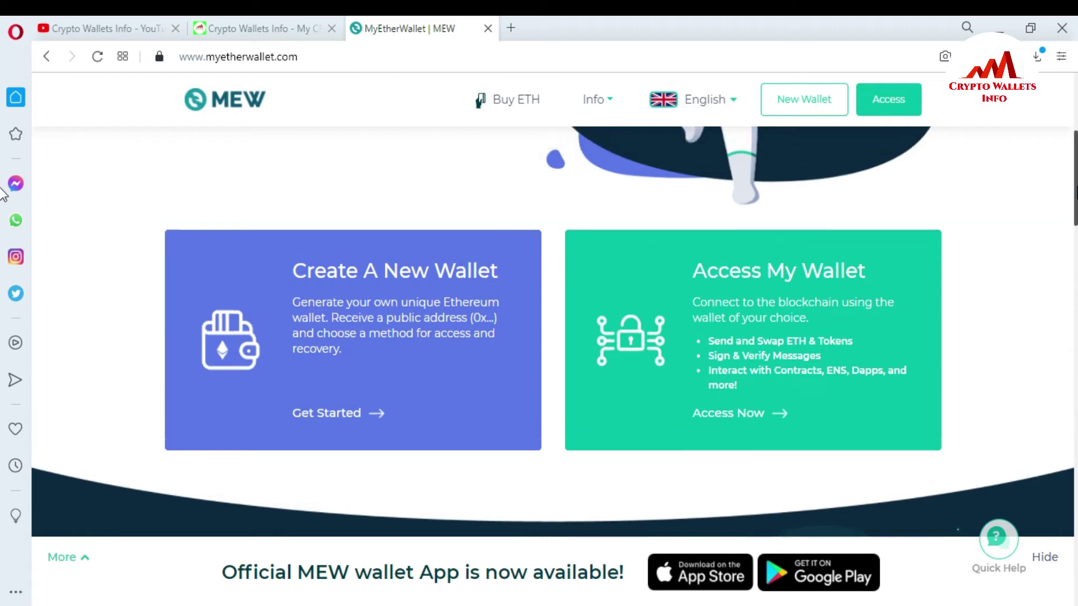
left_click(828, 333)
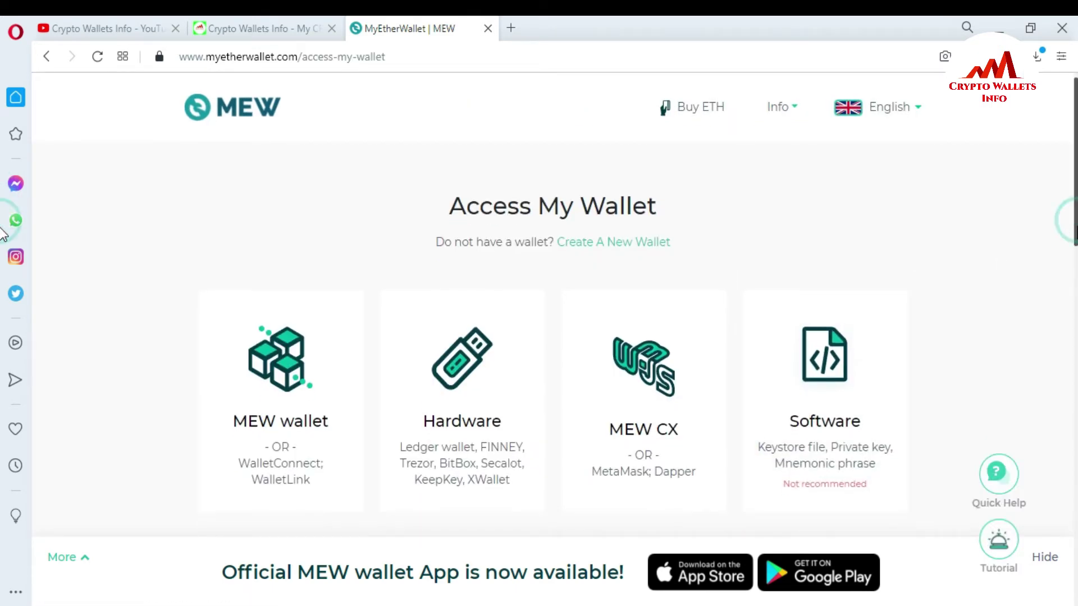
left_click(825, 393)
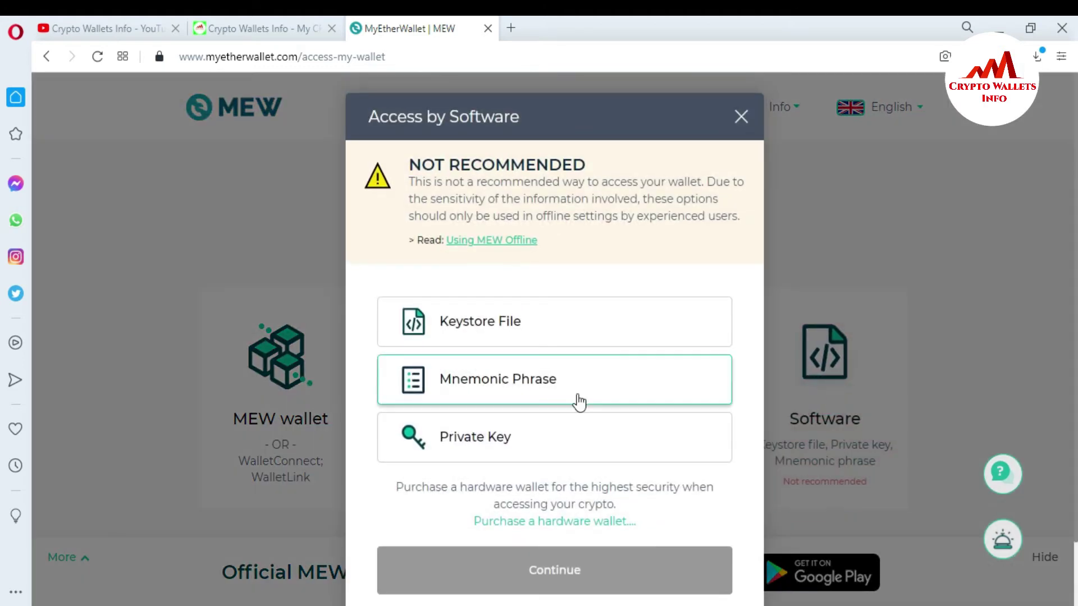
left_click(513, 320)
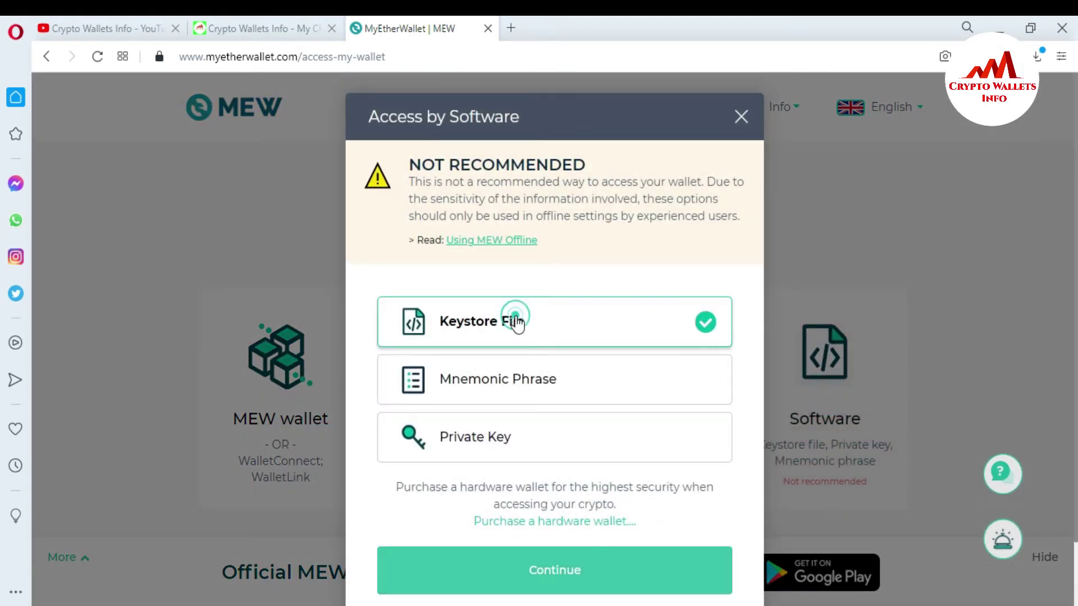
left_click(560, 573)
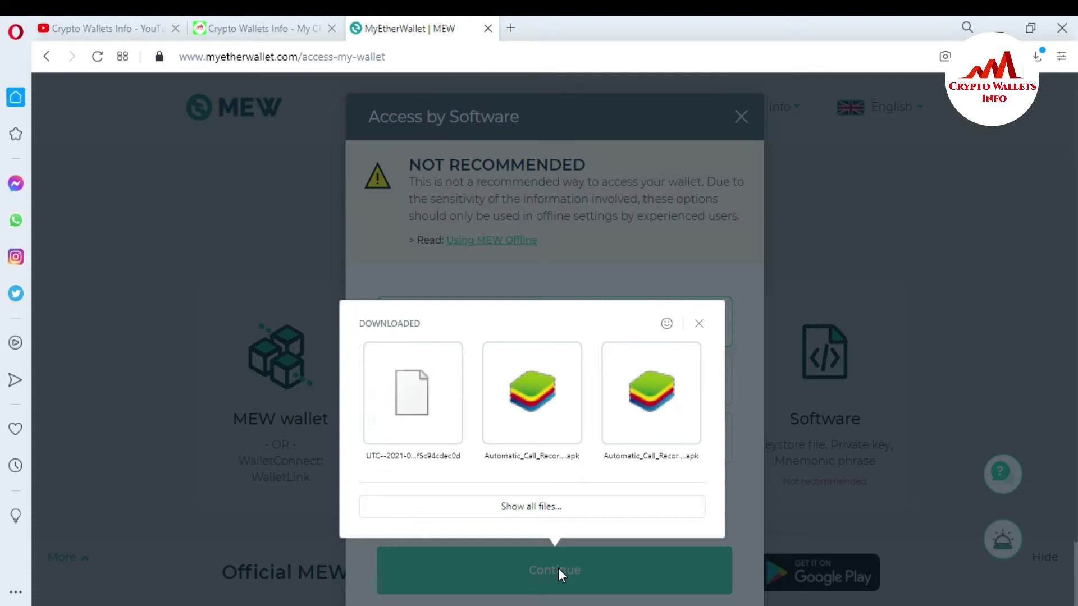
left_click(402, 410)
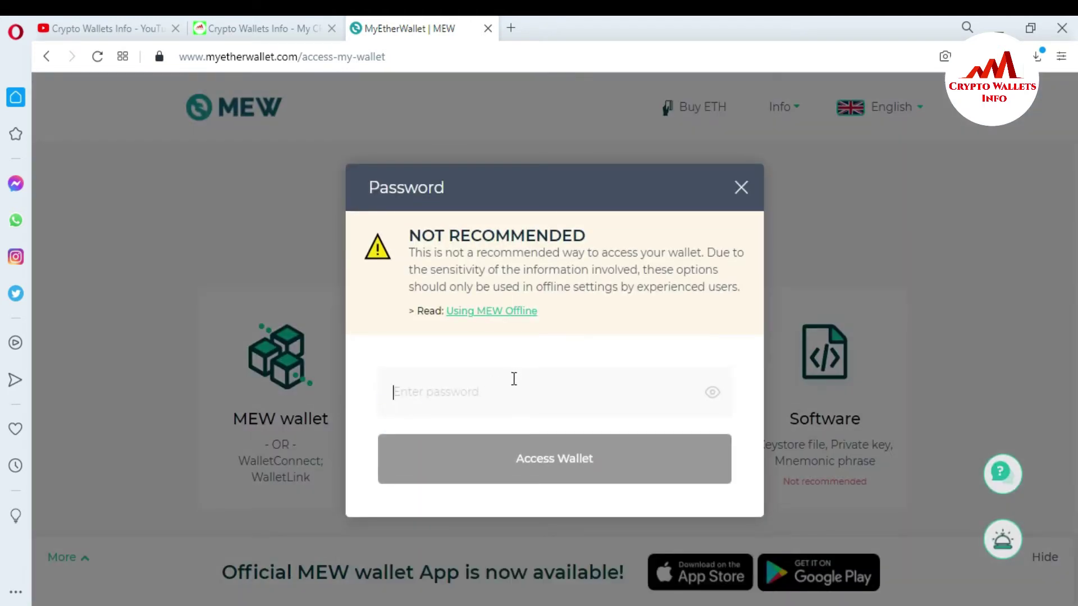
- Enter the keystore password and unlock the wallet to its 0 ETH dashboard
type("*")
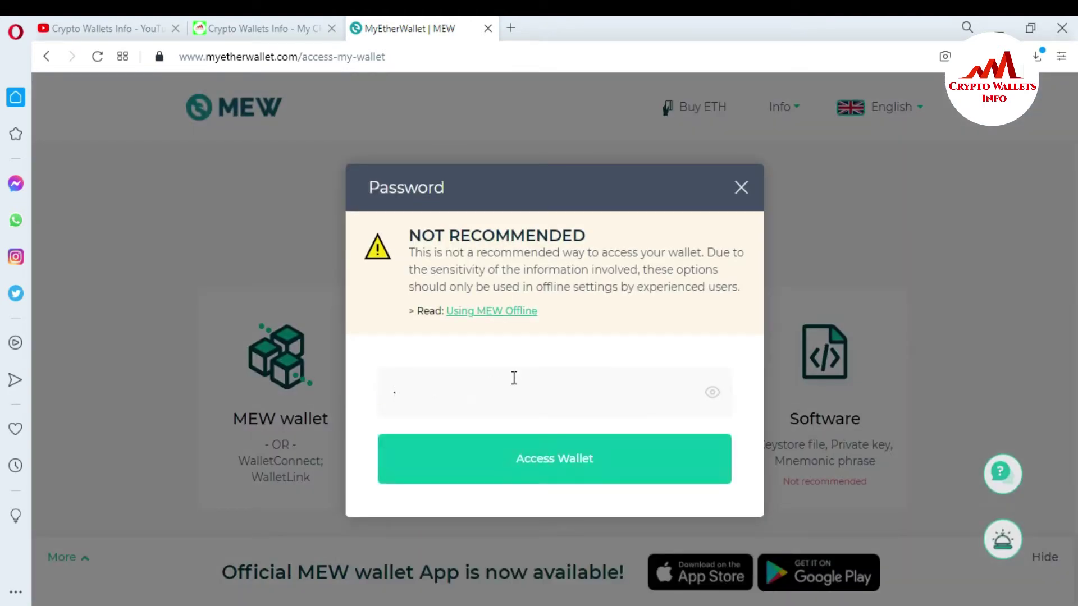
key("BackSpace")
type("*************")
key("BackSpace")
key("BackSpace")
key("BackSpace")
key("BackSpace")
key("BackSpace")
key("BackSpace")
key("BackSpace")
key("BackSpace")
key("BackSpace")
key("BackSpace")
key("BackSpace")
key("BackSpace")
key("BackSpace")
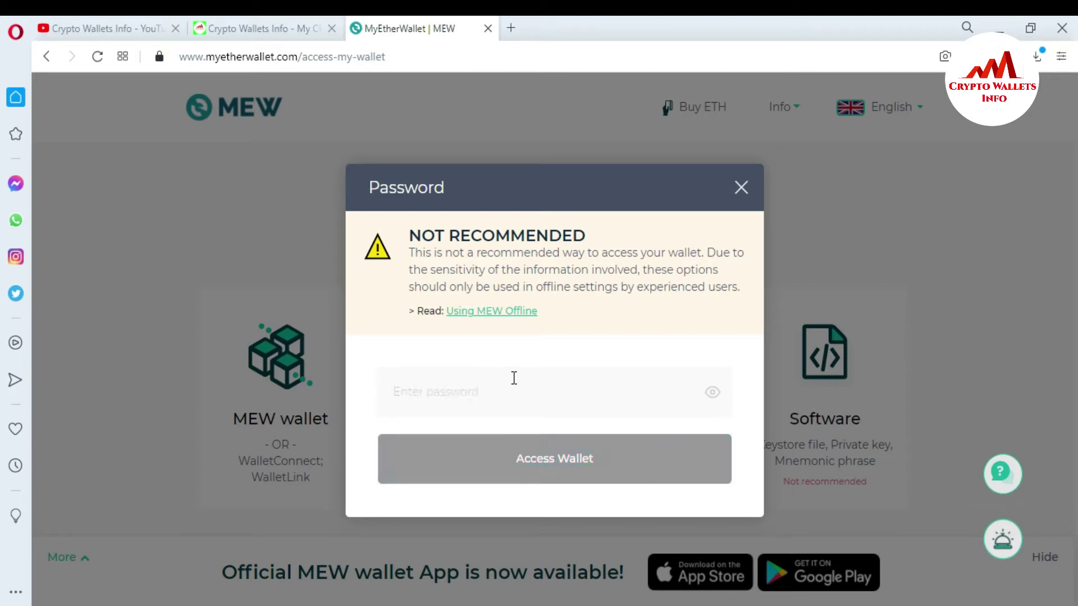
type("************")
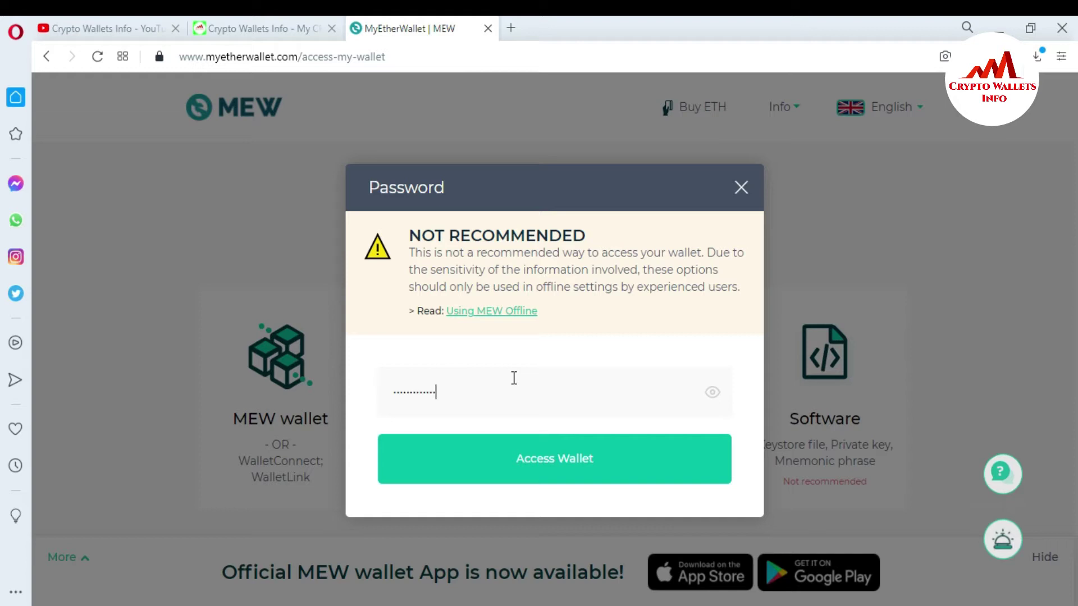
left_click(555, 456)
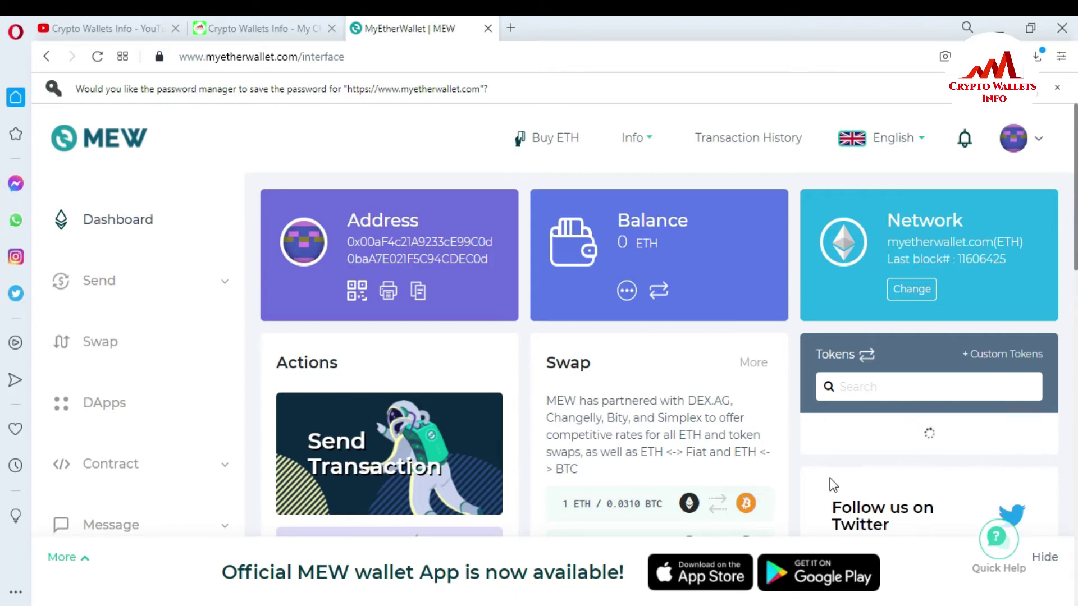
- Open the + Custom Tokens form from the Tokens panel, then open a new browser tab
scroll(949, 444, "down", 5)
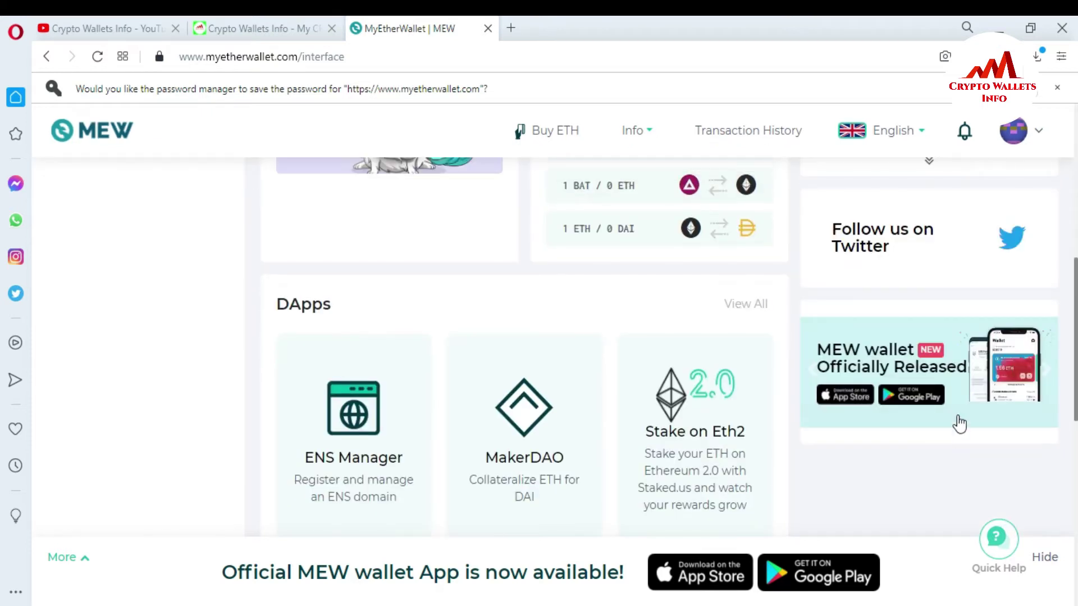
scroll(4, 269, "up", 7)
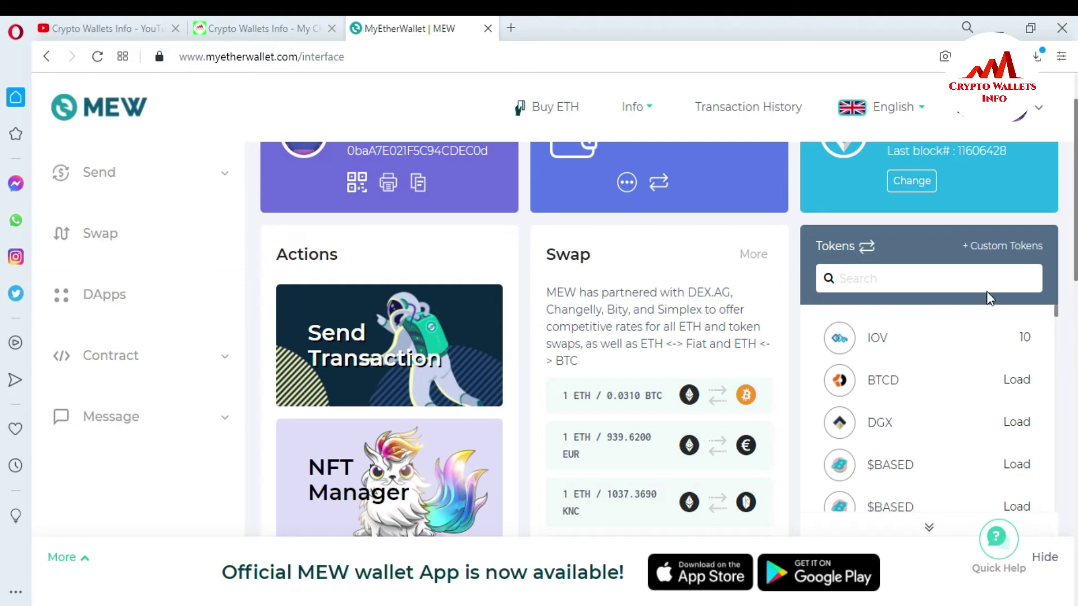
left_click(1005, 247)
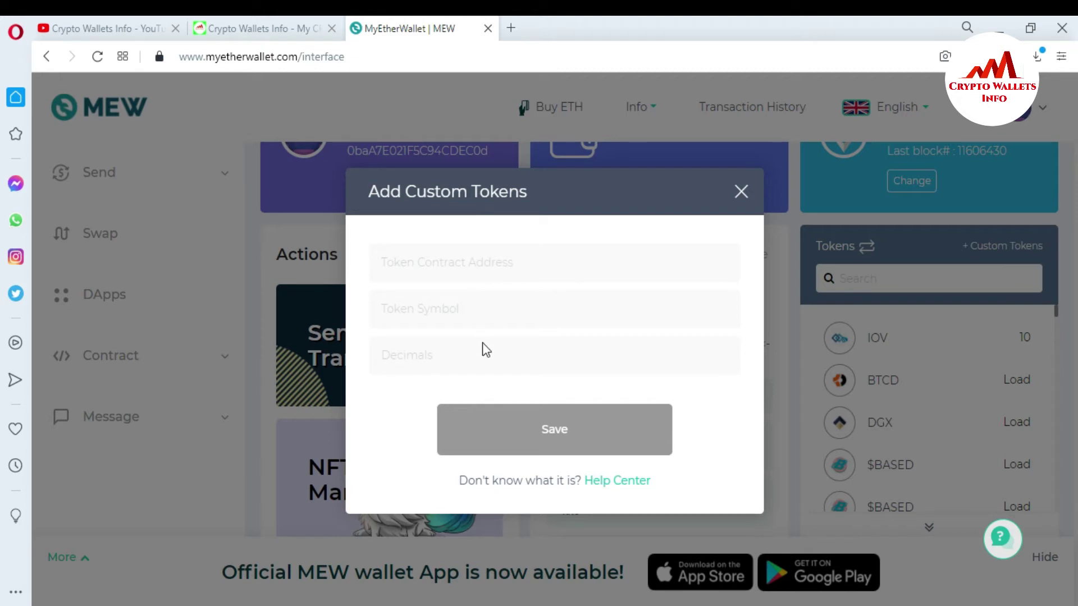
left_click(511, 30)
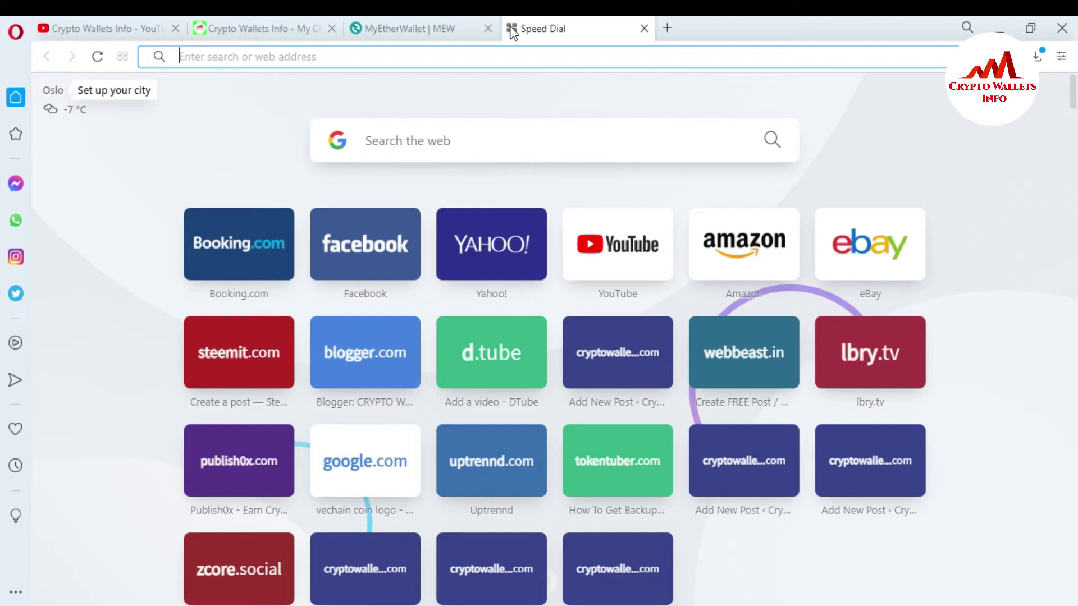
- Go to CoinGecko, search 'digi' and open the DigixDAO (DGD) coin page
type("coi")
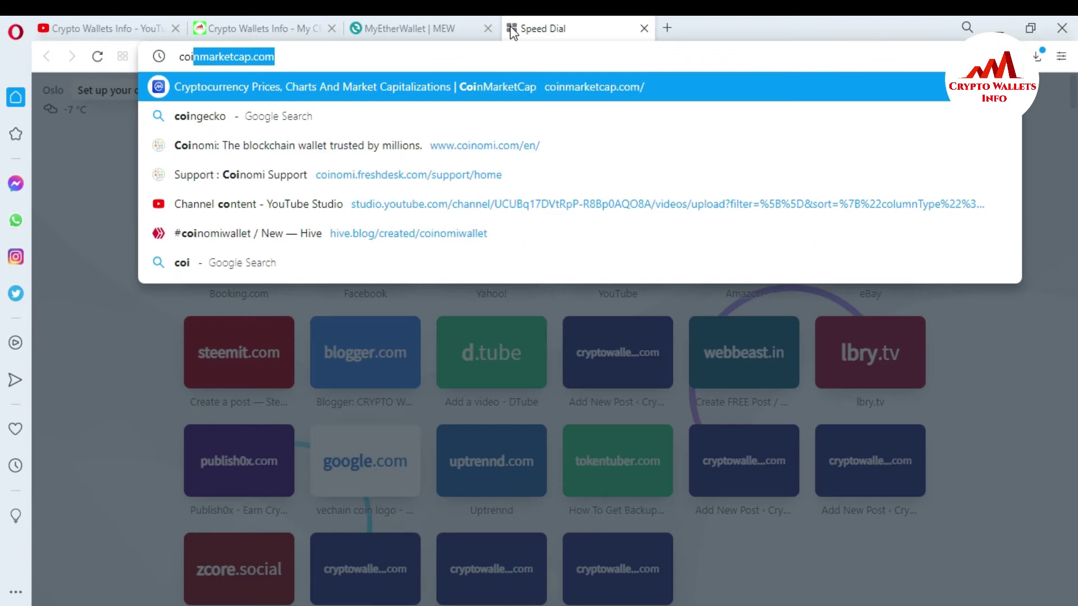
type("nga")
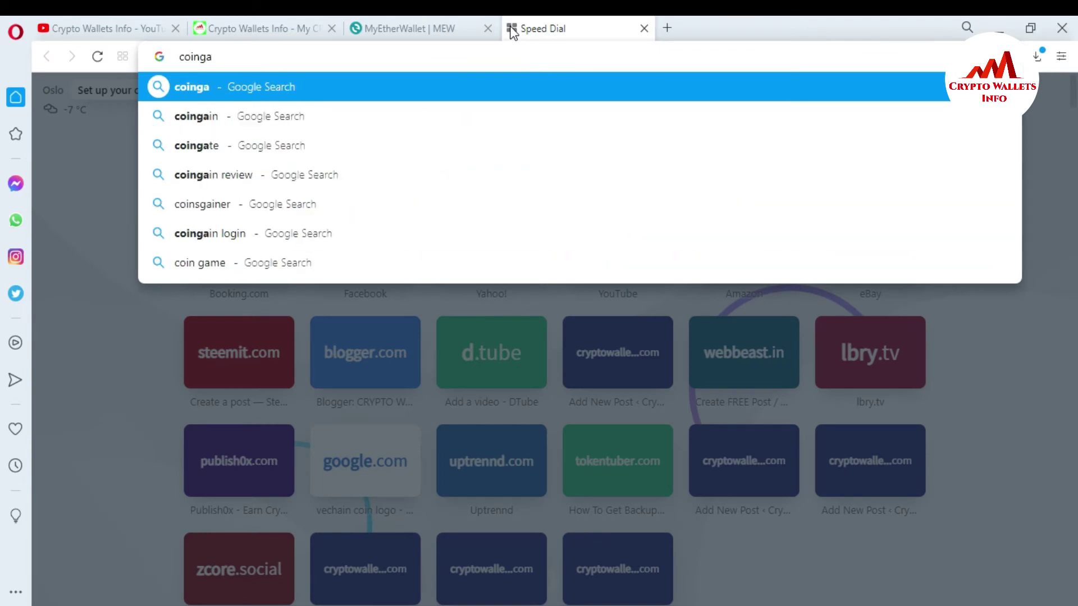
key("BackSpace")
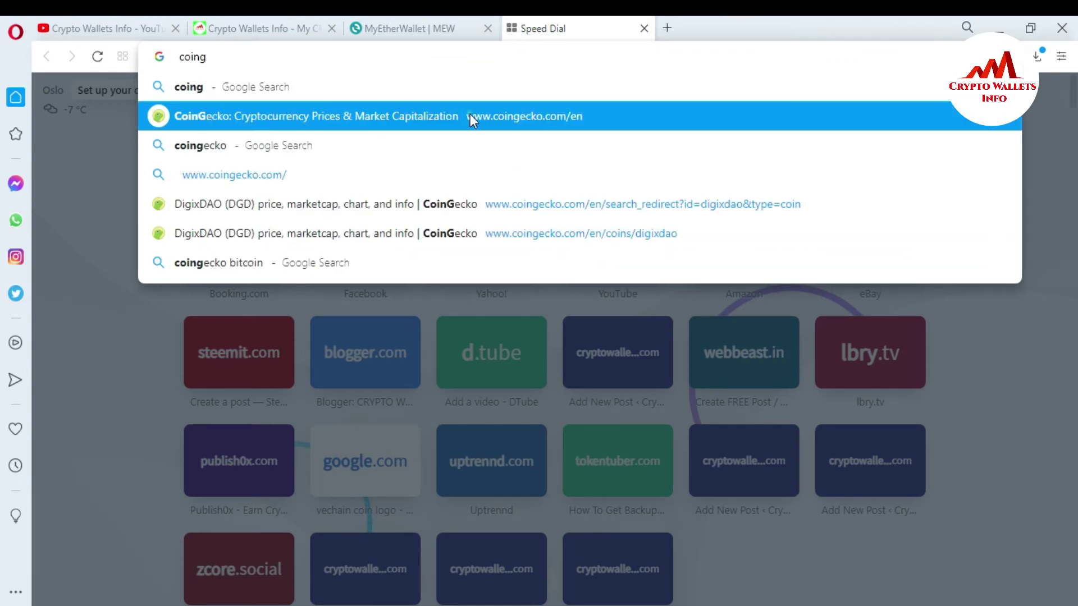
left_click(470, 115)
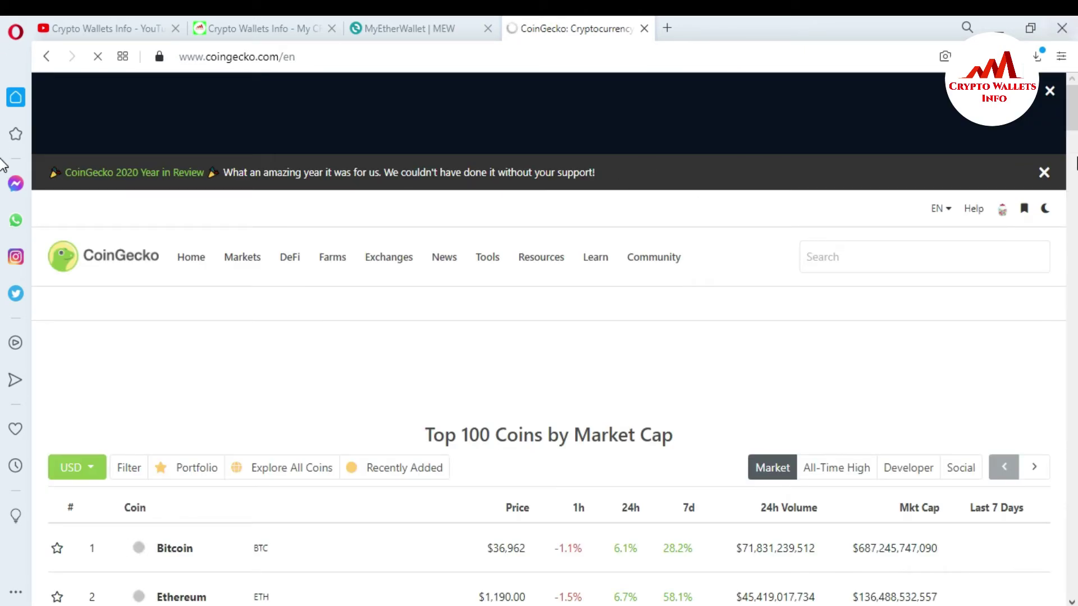
mouse_move(1073, 124)
left_mouse_down()
mouse_move(1074, 167)
mouse_move(1075, 132)
left_mouse_up()
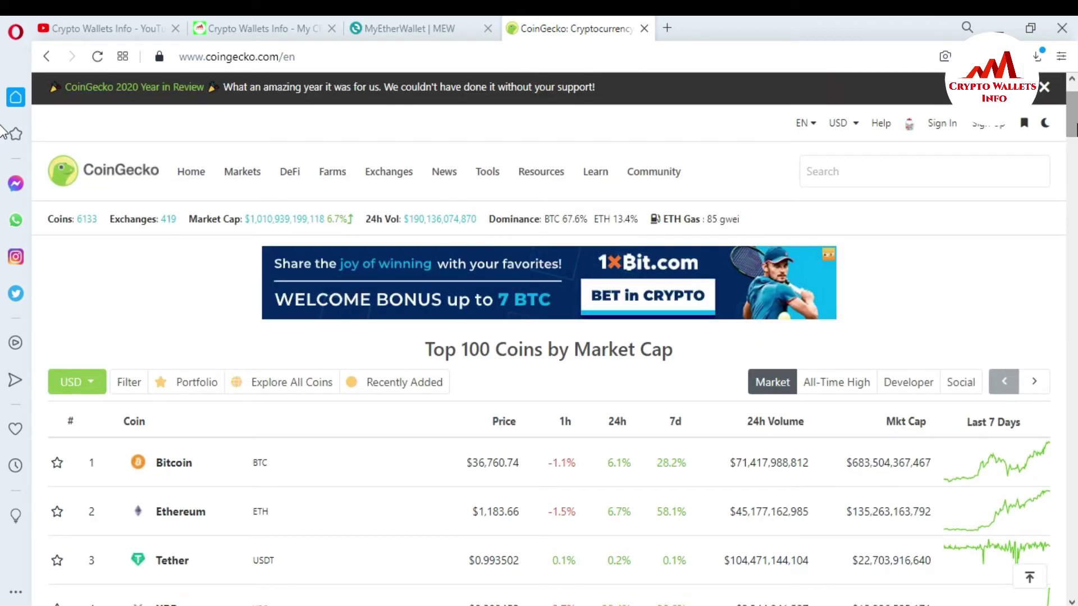
left_click(916, 164)
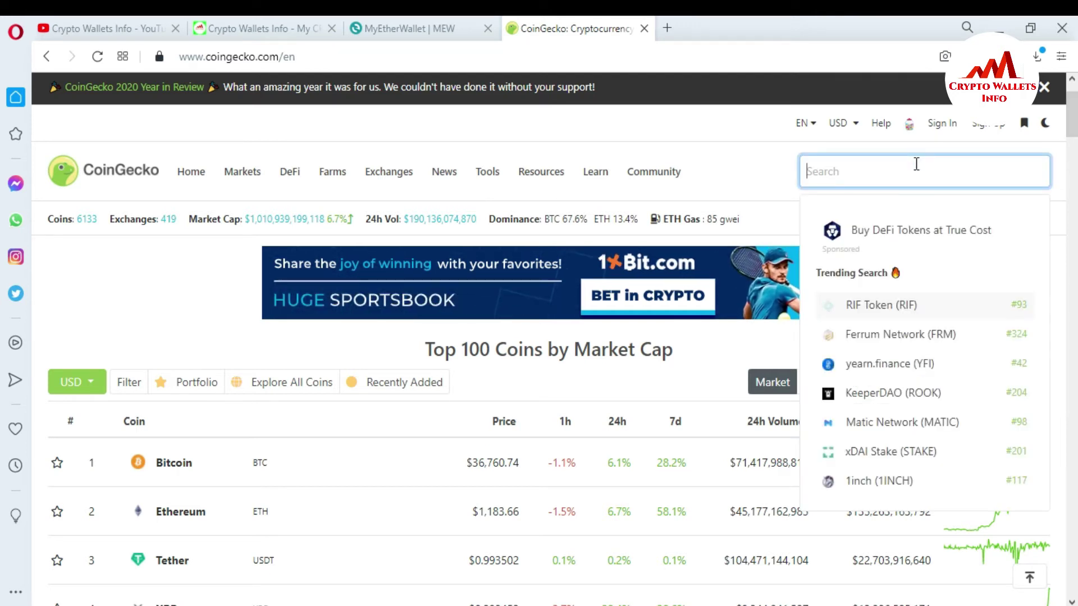
type("d")
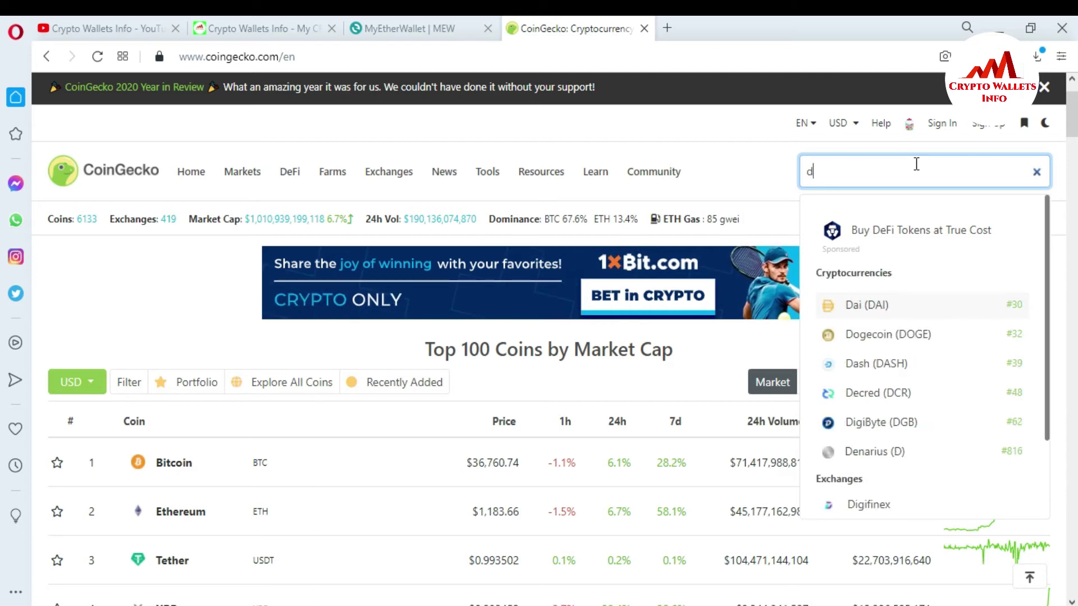
type("igi")
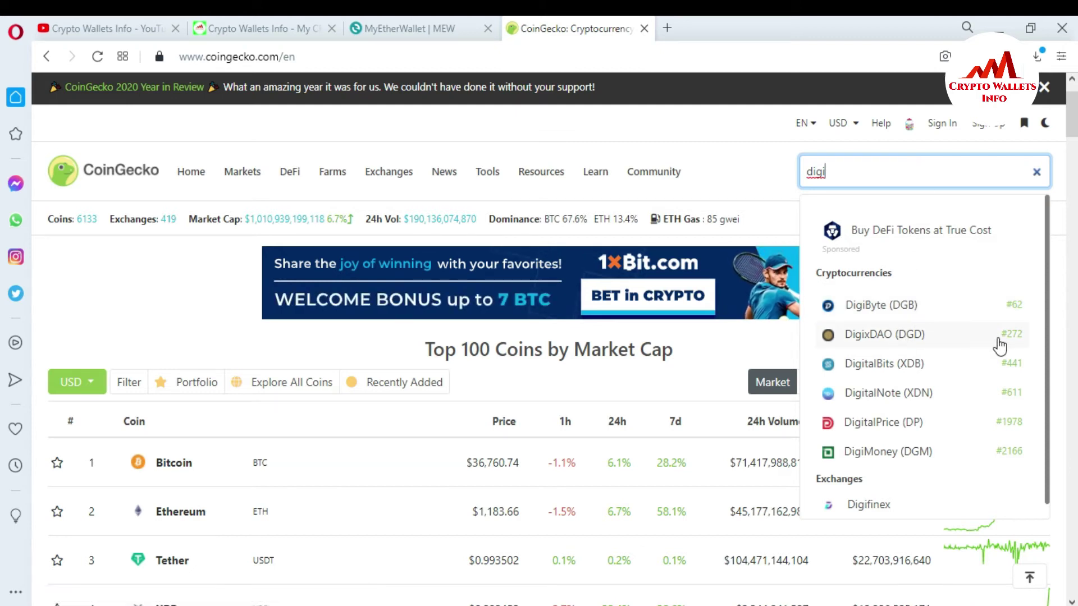
left_click(879, 337)
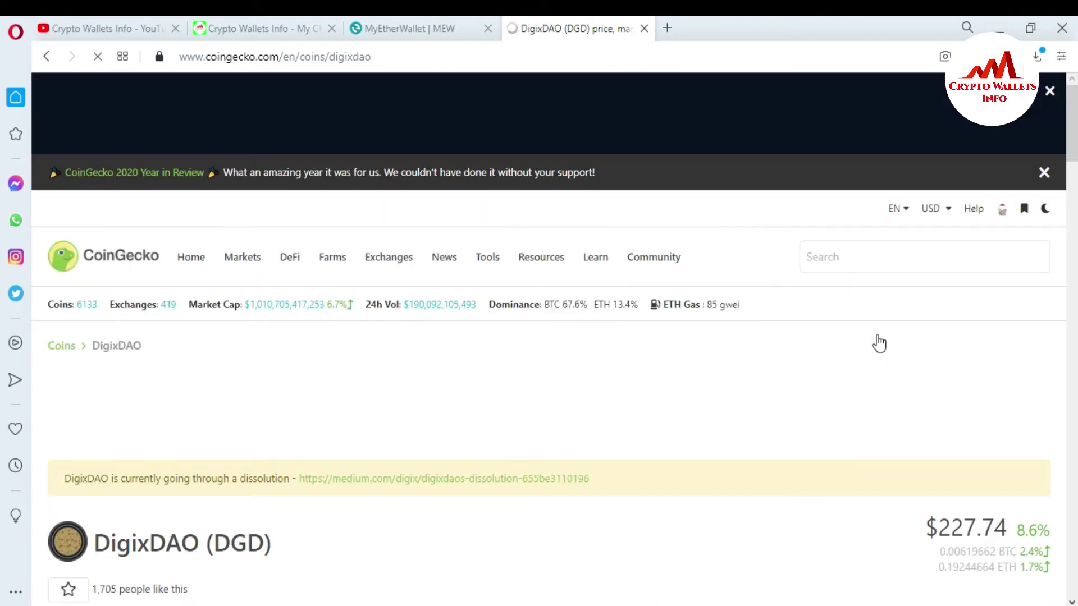
- Copy the DigixDAO contract address from its CoinGecko page
scroll(3, 138, "down", 6)
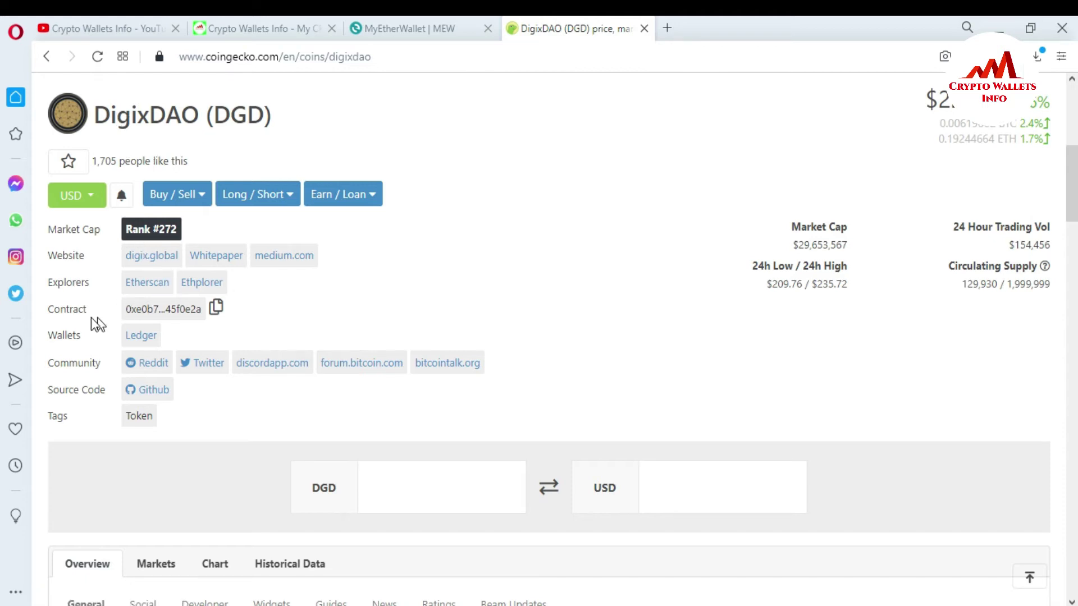
left_click(215, 309)
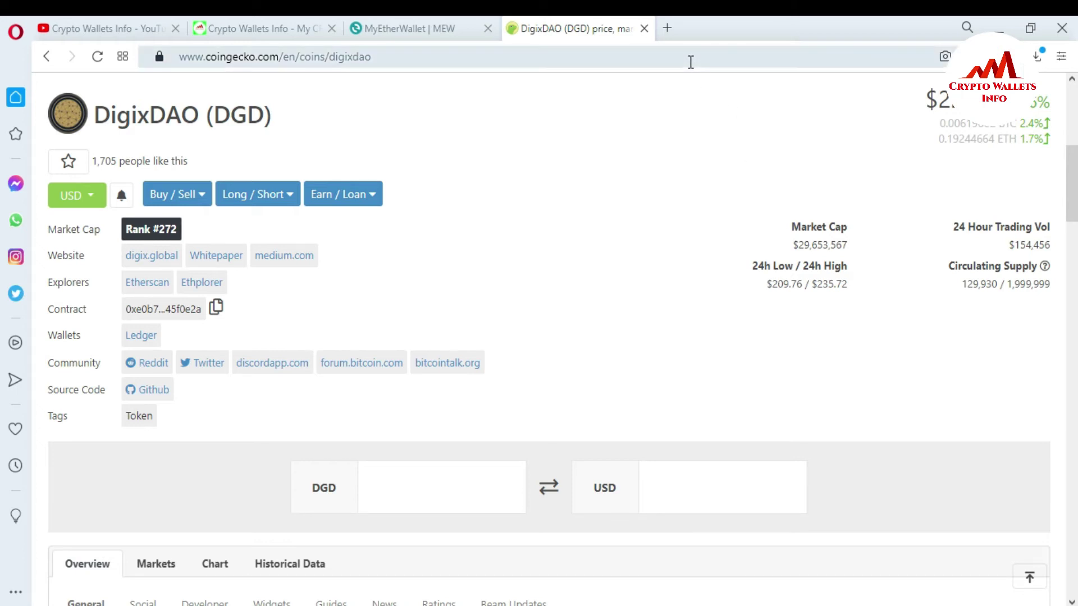
- In a new tab, search Google for 'etherscan.io tokens' and open Etherscan's Token Tracker page
left_click(668, 28)
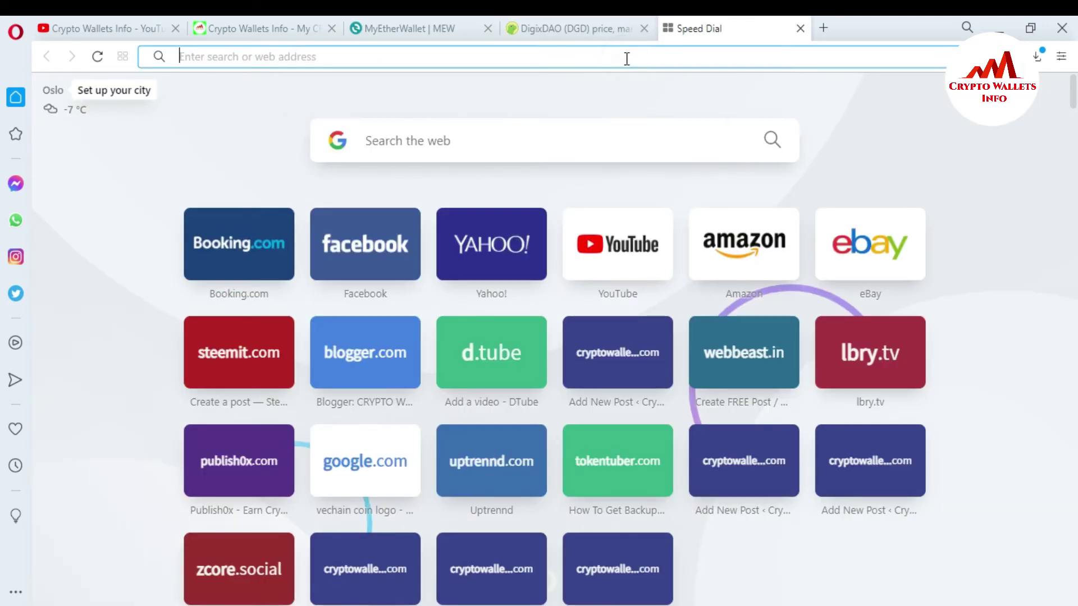
type("eth")
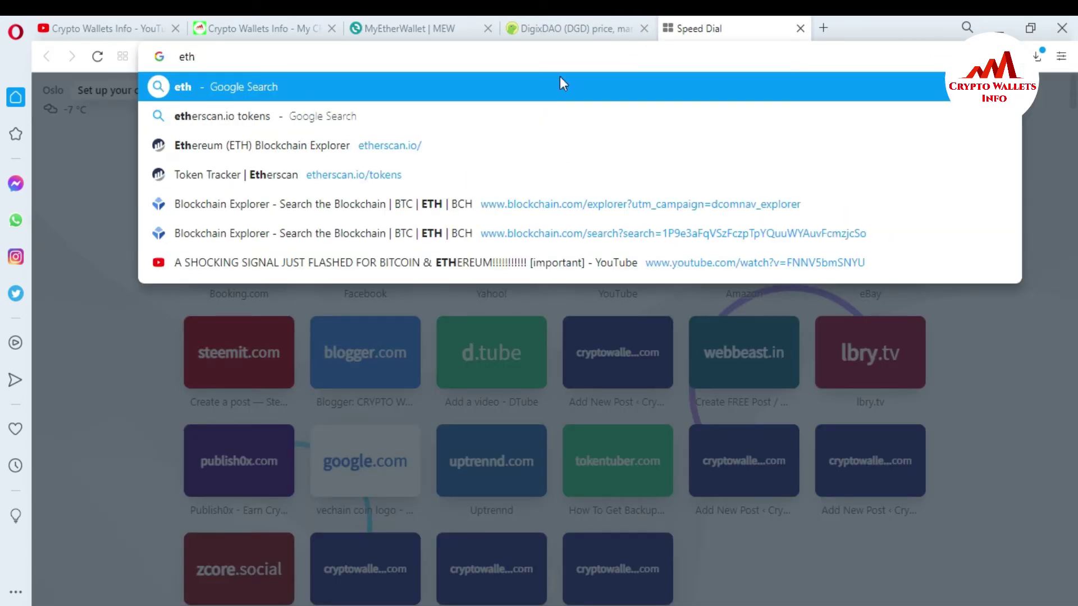
left_click(385, 116)
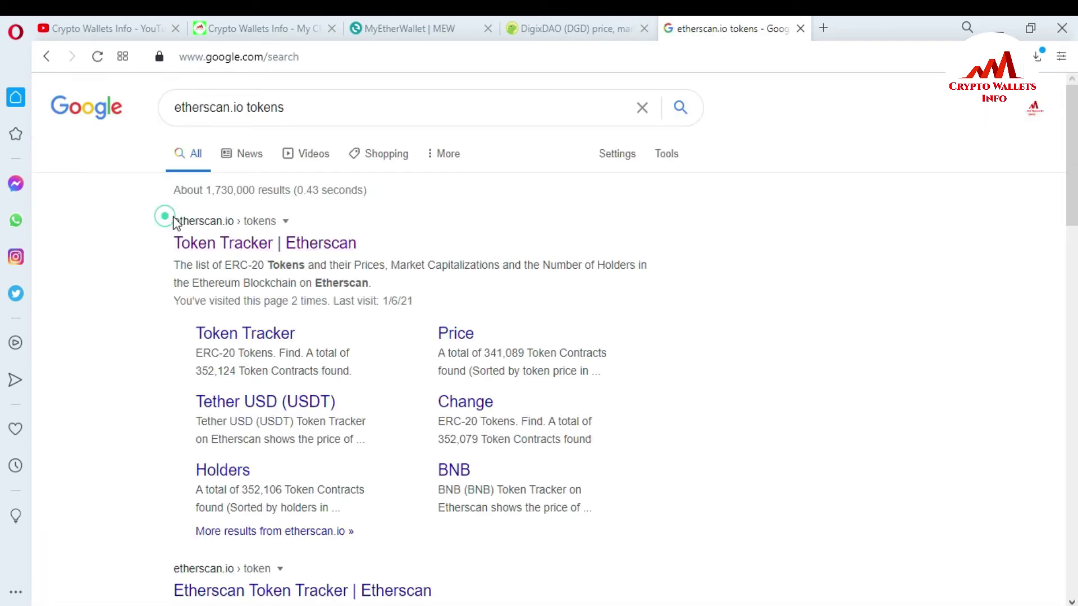
left_click_drag(168, 220, 228, 223)
left_click_drag(160, 225, 284, 223)
left_click(474, 230)
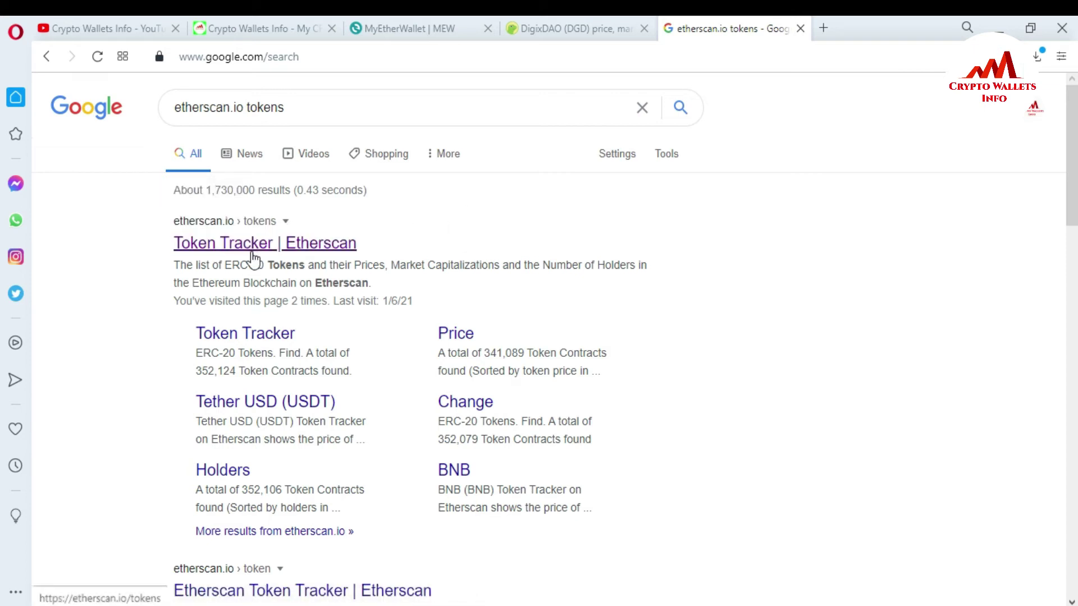
left_click(251, 252)
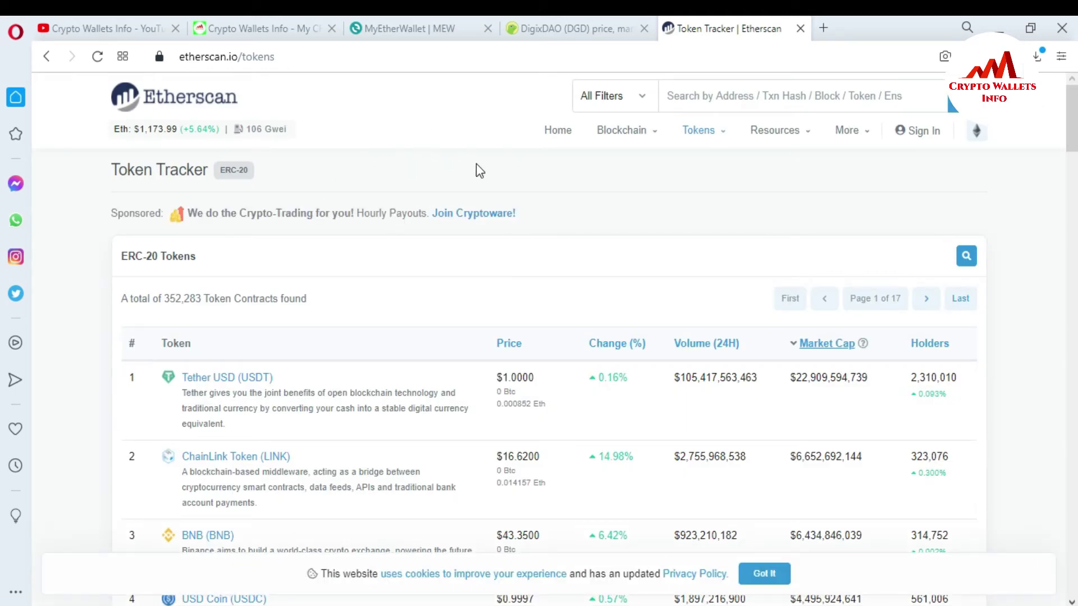
- Search Etherscan for the pasted DigixDAO contract address and open its contract page
scroll(539, 281, "down", 3)
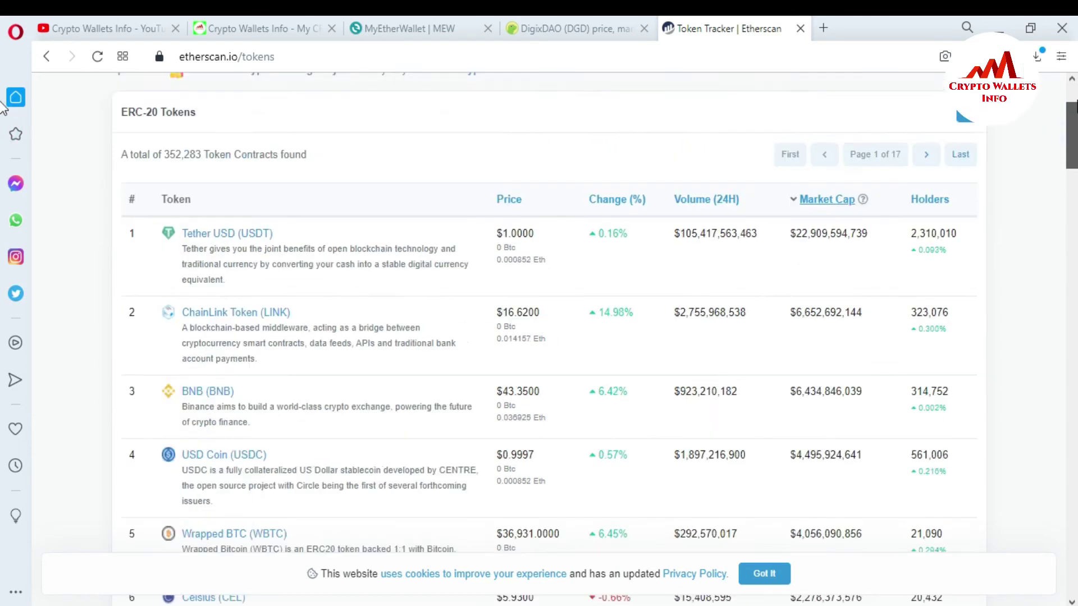
scroll(539, 281, "up", 3)
mouse_move(781, 137)
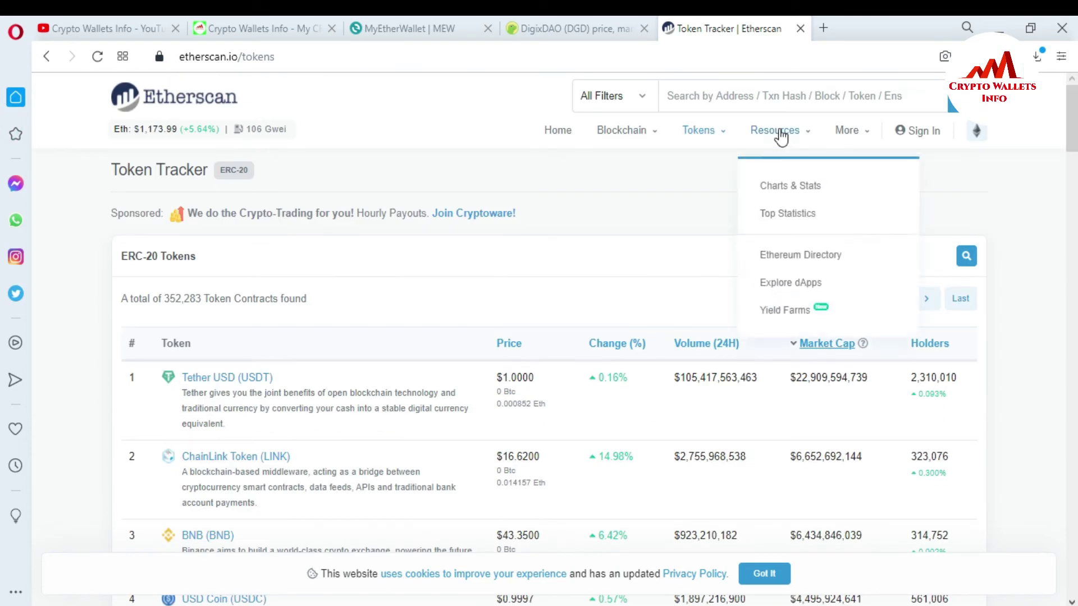
left_click(750, 92)
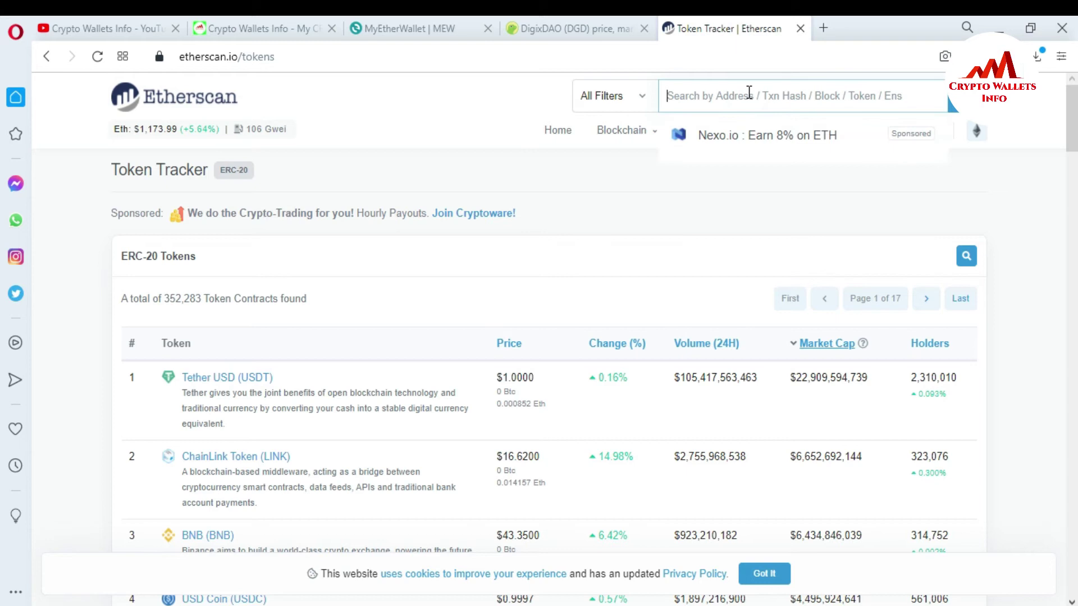
key("ctrl+v")
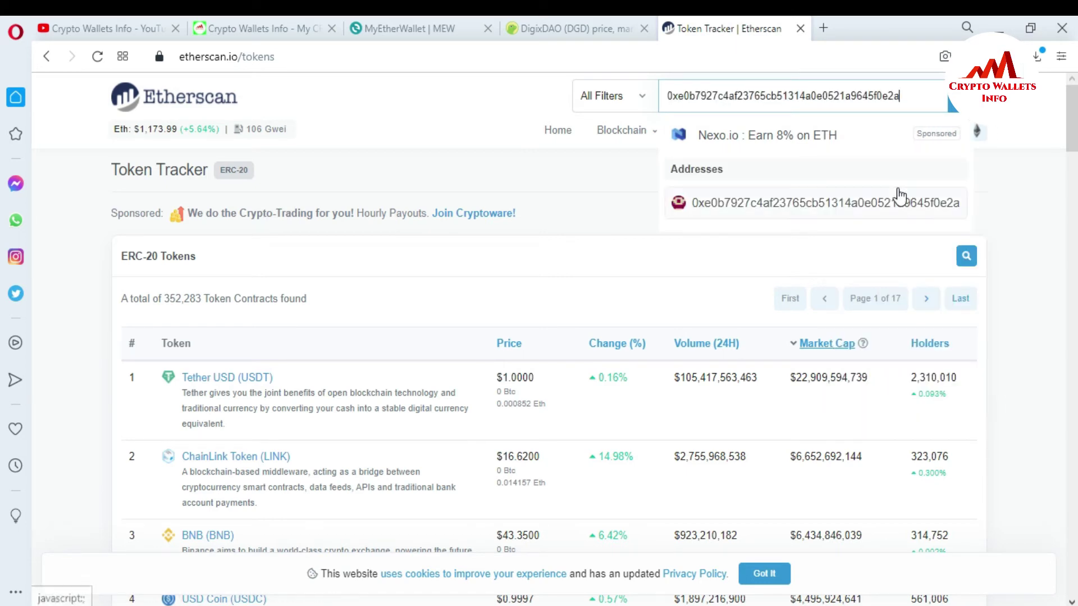
left_click(817, 205)
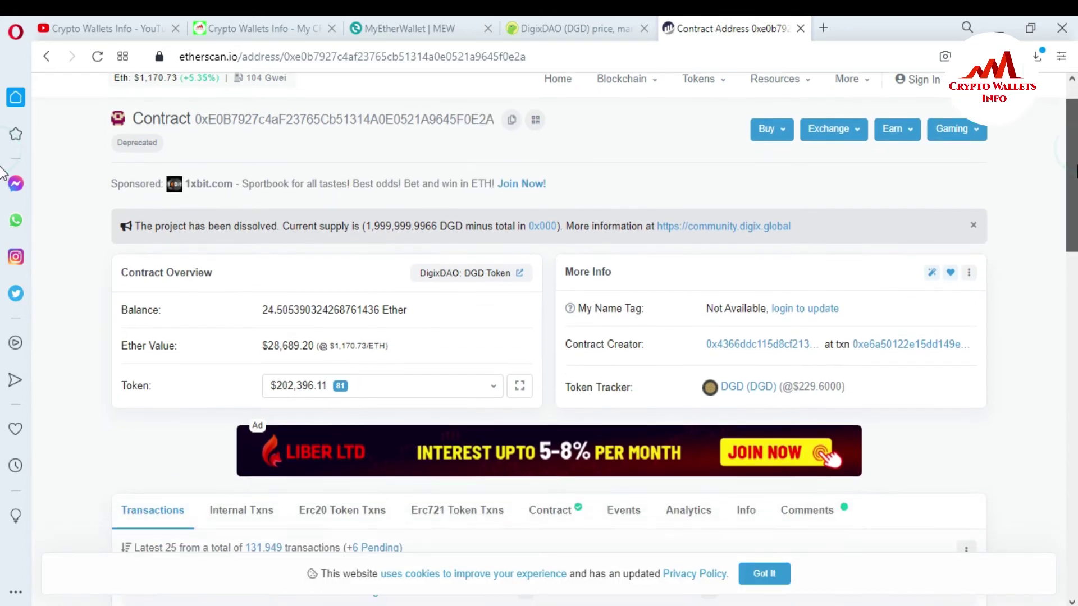
- Open the DGD Token Tracker page, copy its contract address, and return to MyEtherWallet
scroll(1074, 185, "down", 2)
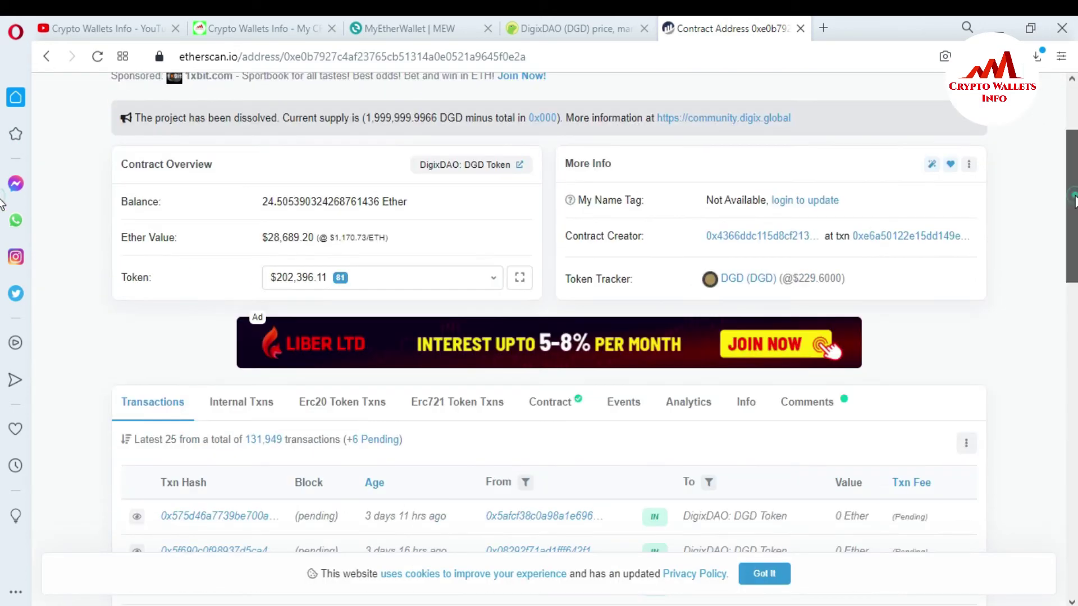
scroll(1074, 199, "up", 3)
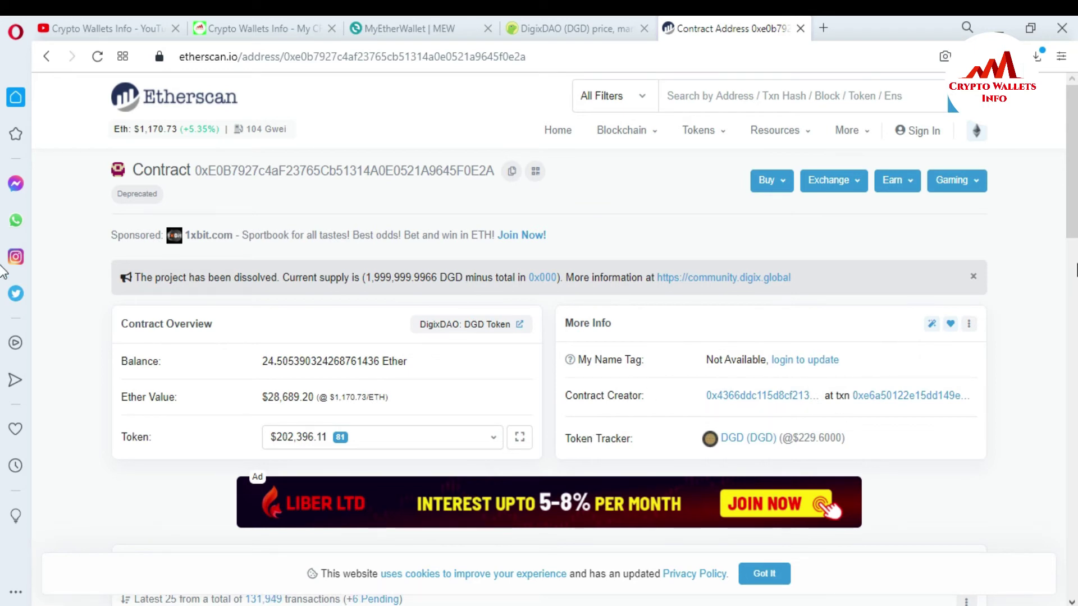
scroll(781, 388, "down", 2)
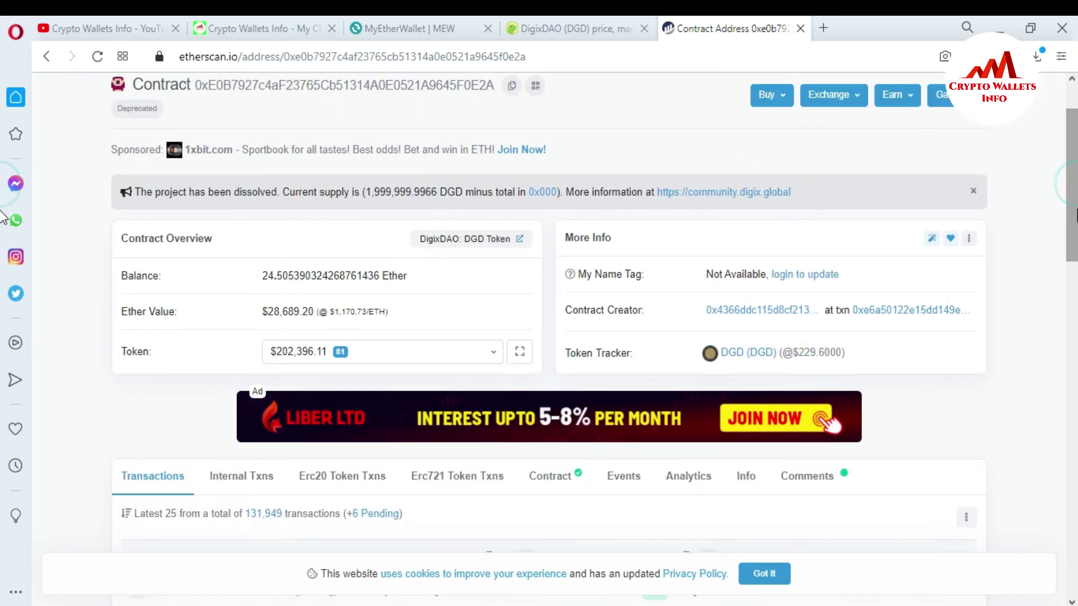
left_click(744, 352)
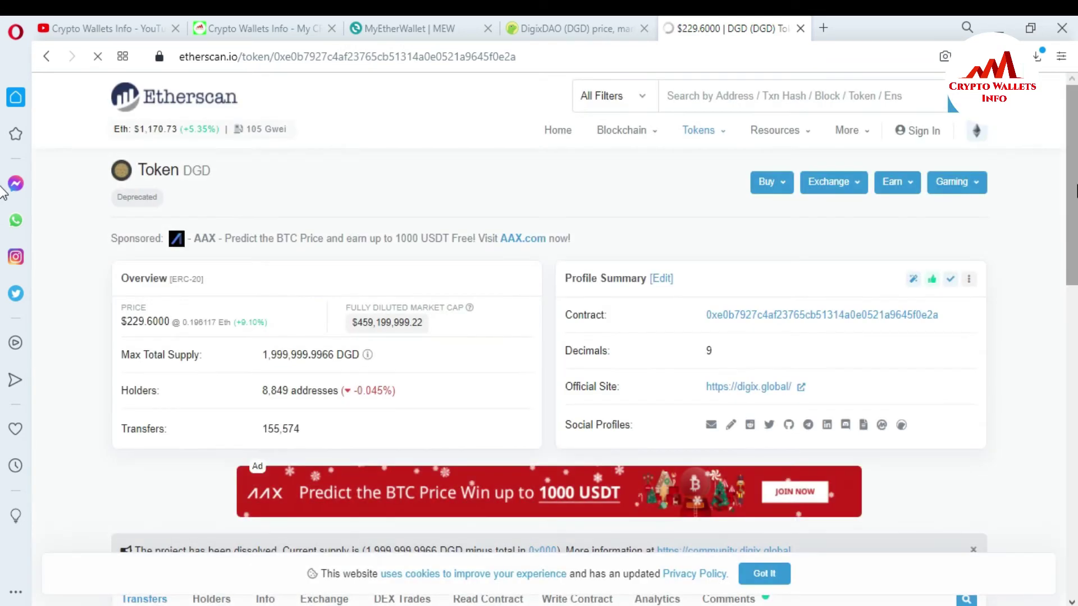
scroll(4, 213, "down", 2)
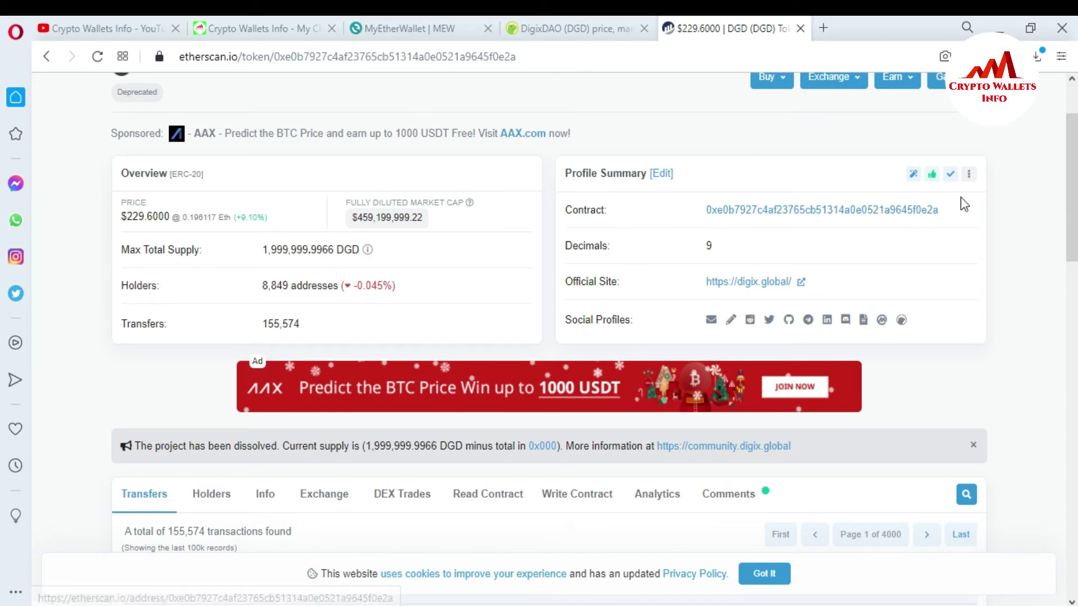
left_click(949, 210)
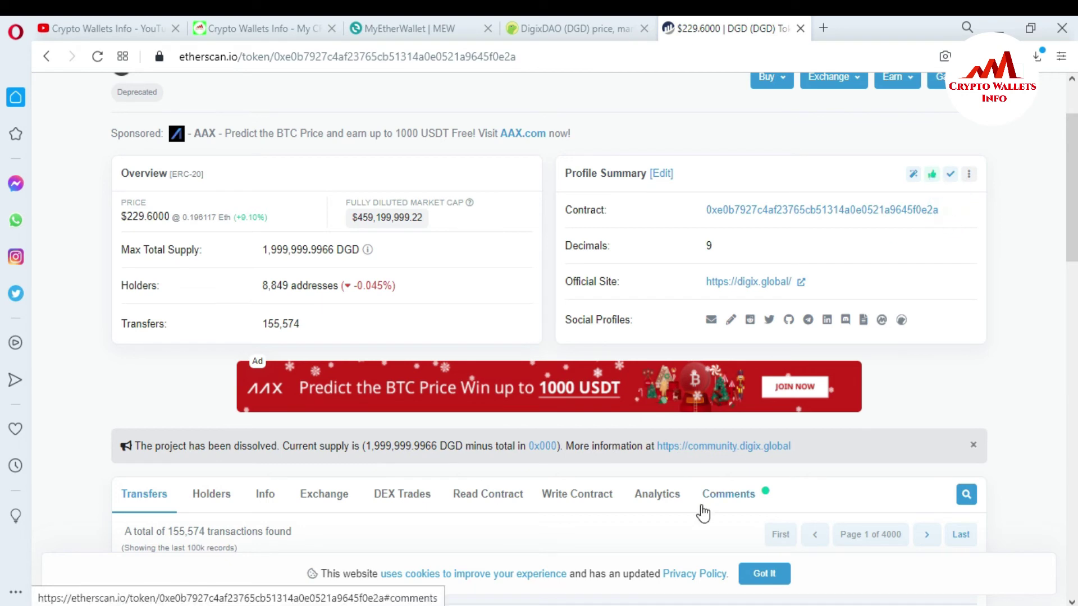
left_click(388, 25)
- Fill the custom token form with the DGD contract address and symbol DGD from Etherscan
left_click(463, 263)
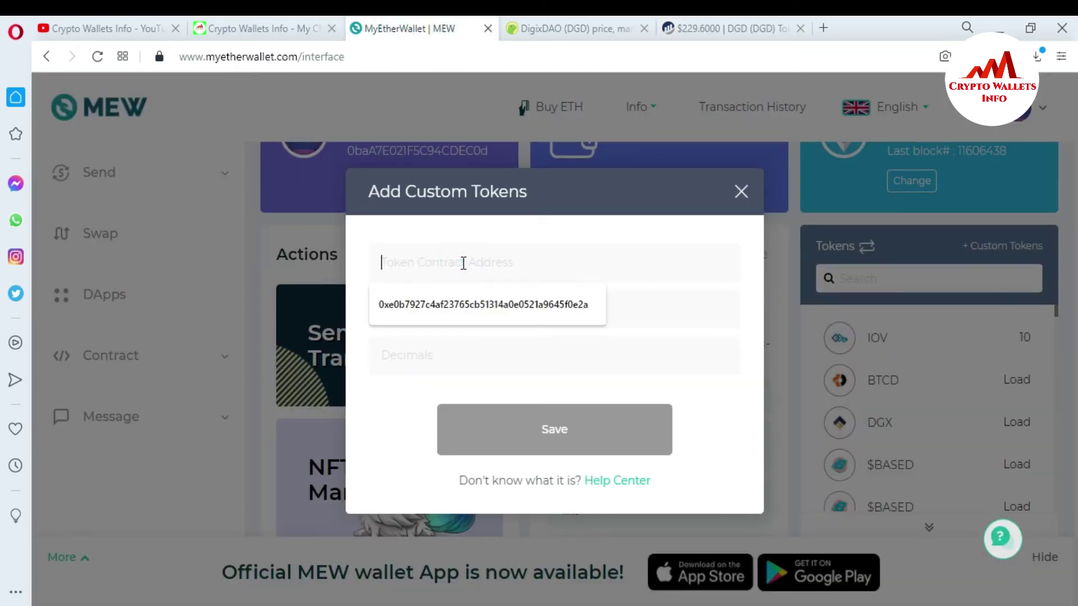
key("ctrl+v")
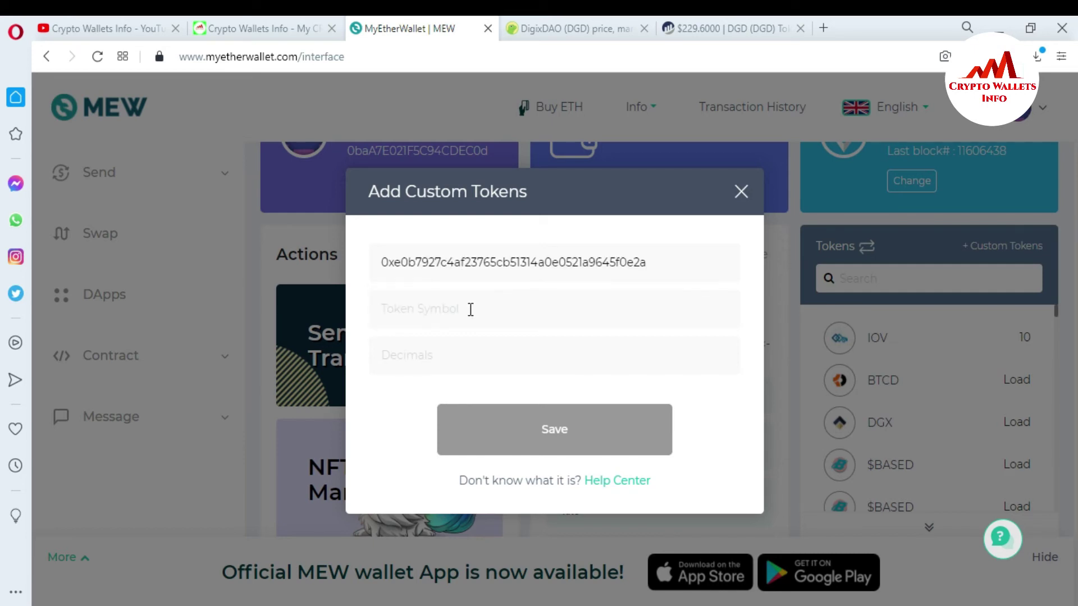
left_click(700, 25)
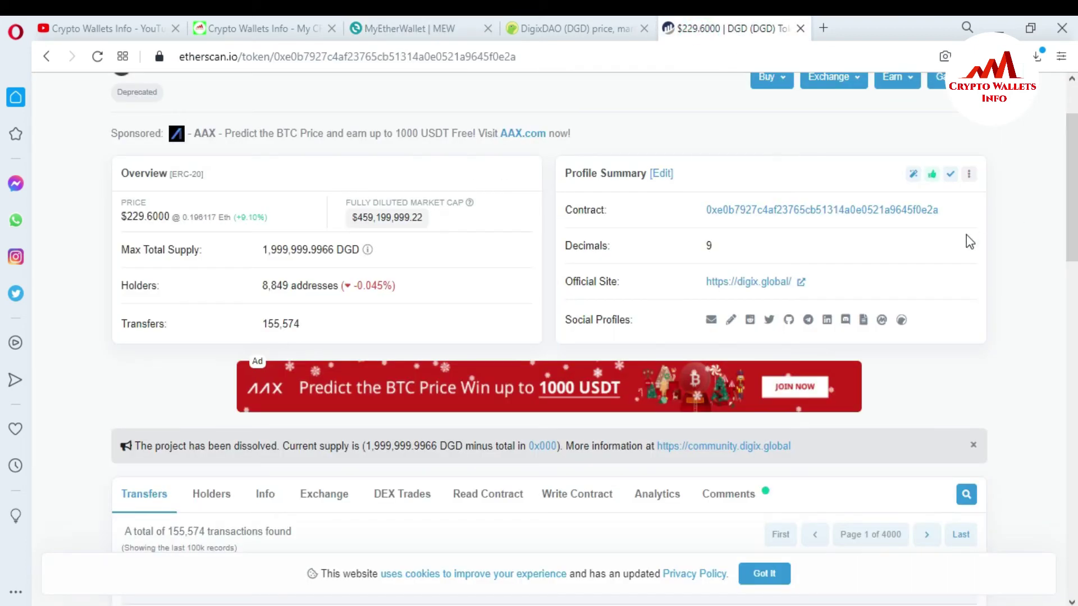
scroll(473, 192, "up", 2)
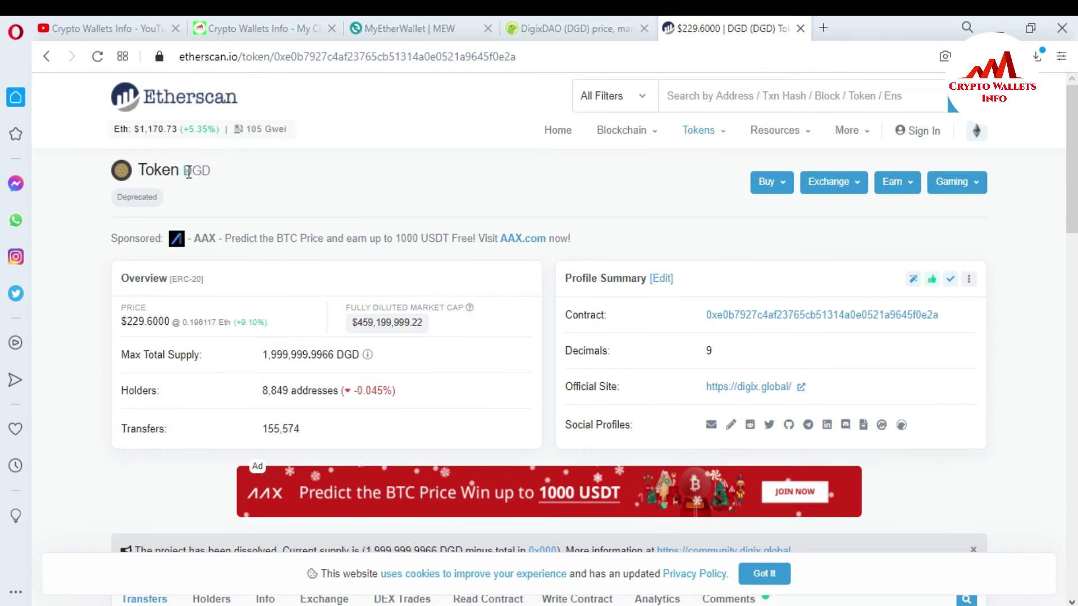
left_click_drag(188, 172, 222, 174)
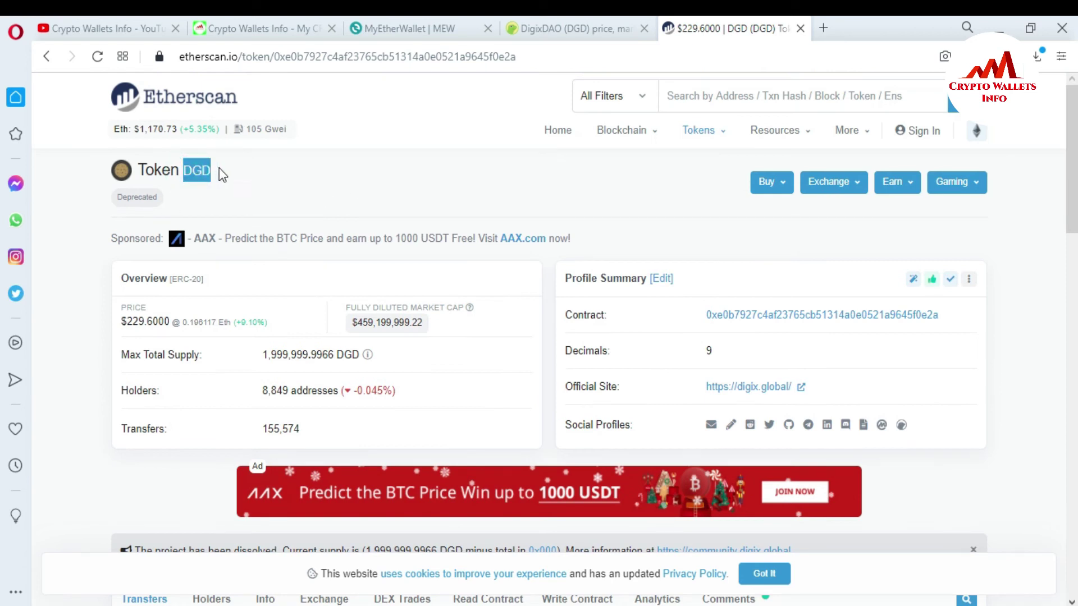
left_click(547, 25)
left_click(365, 31)
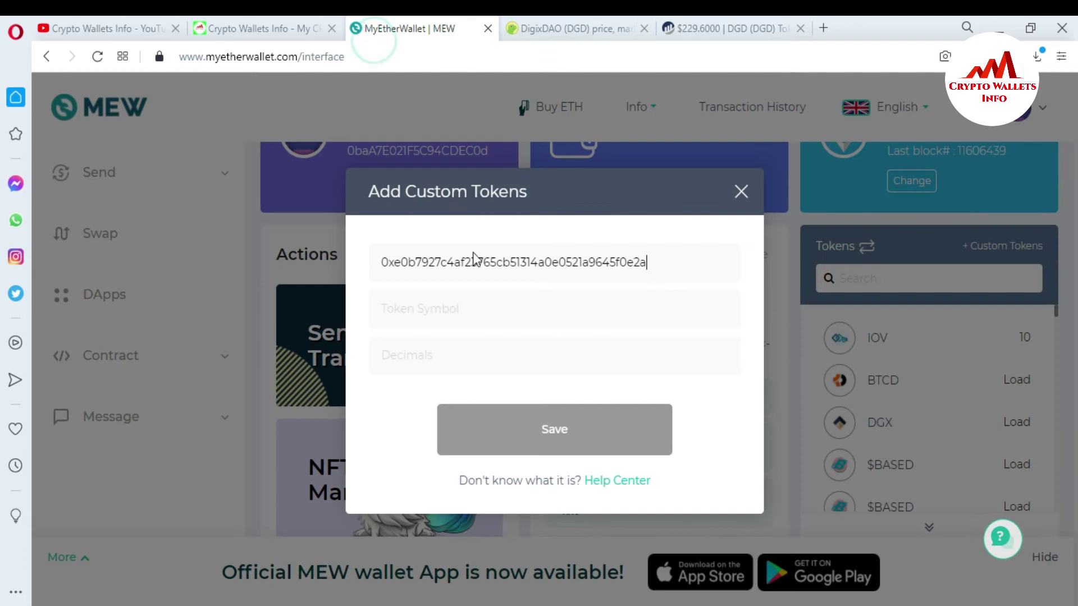
left_click(455, 309)
key("ctrl+v")
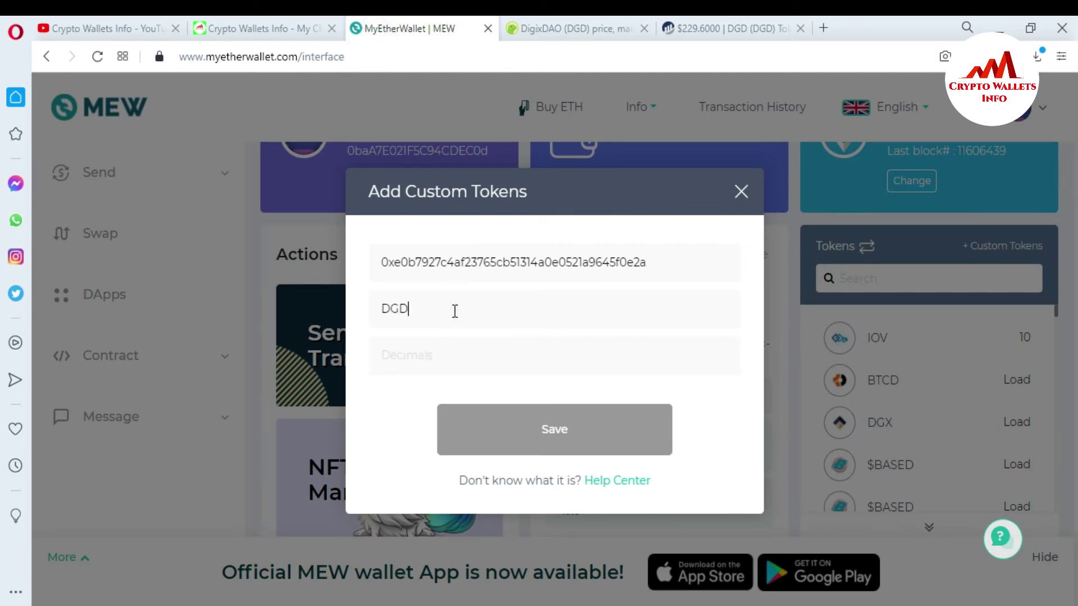
- Copy the Decimals value 9 from Etherscan into the form's Decimals field
left_click(483, 363)
left_click(700, 24)
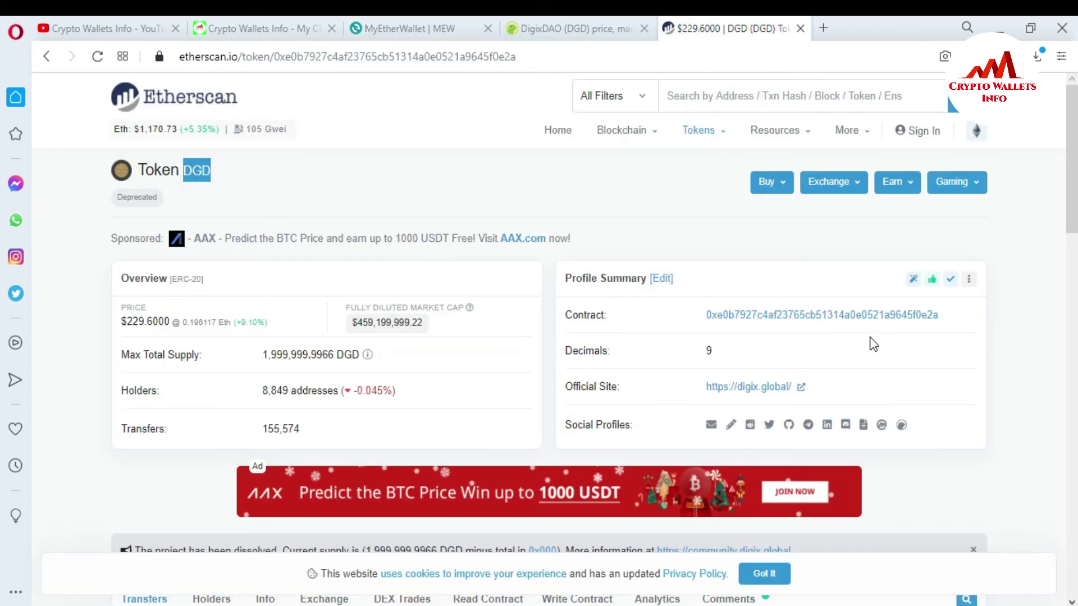
left_click_drag(720, 351, 708, 351)
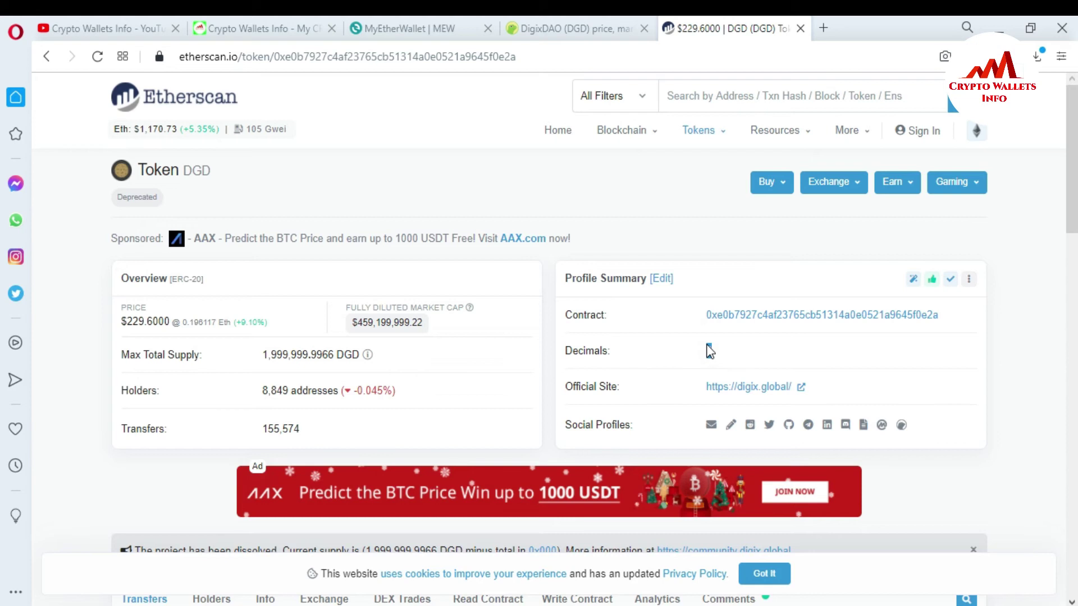
left_click(396, 22)
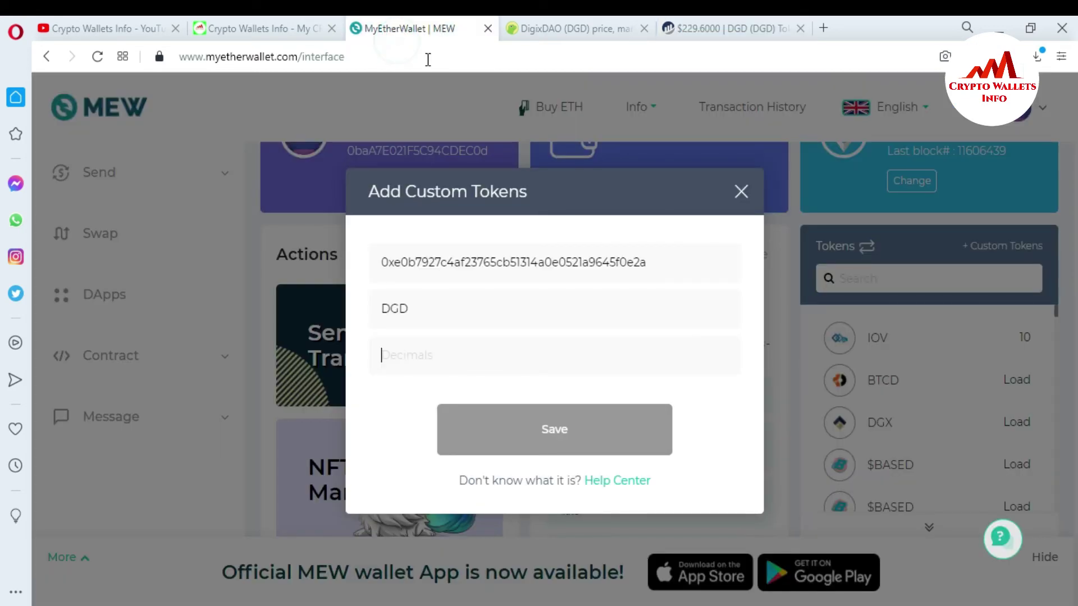
left_click(445, 361)
key("ctrl+v")
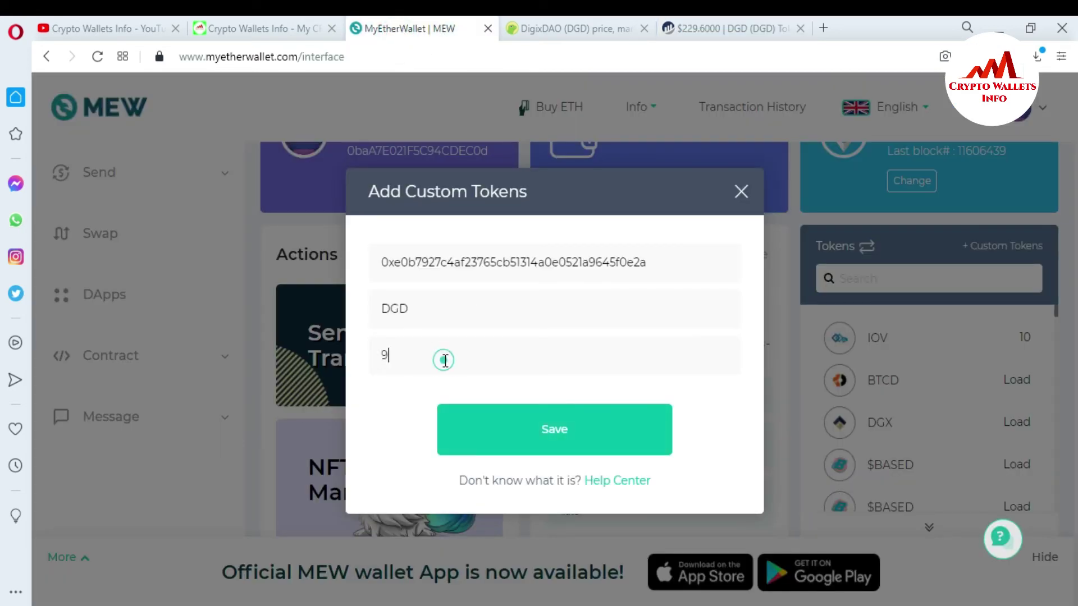
- Save the DGD custom token and dismiss the 'token already exists' warning
left_click(568, 443)
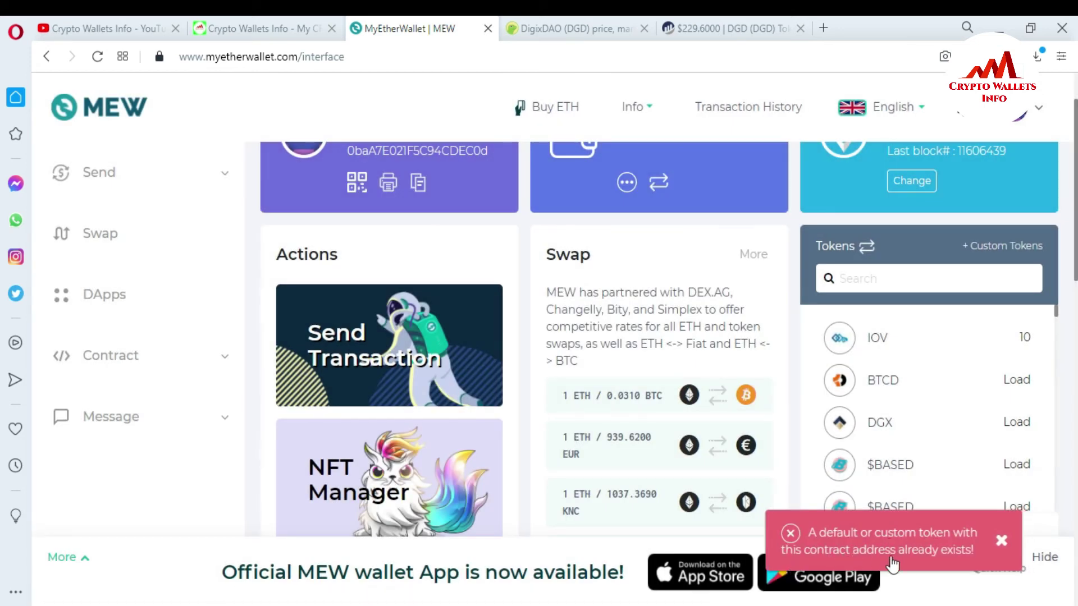
left_click(1002, 541)
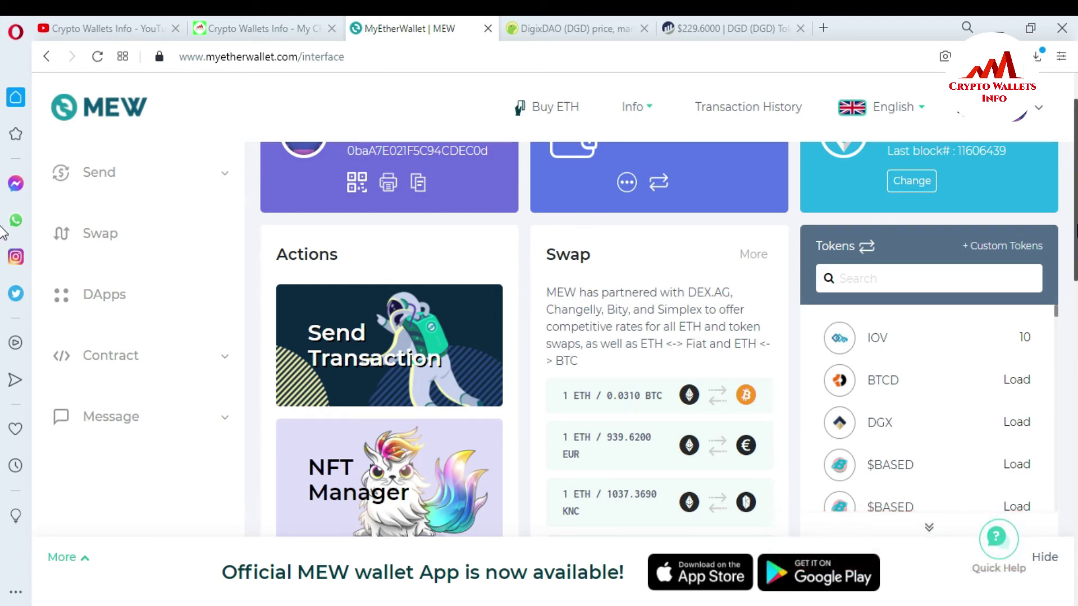
scroll(4, 251, "down", 1)
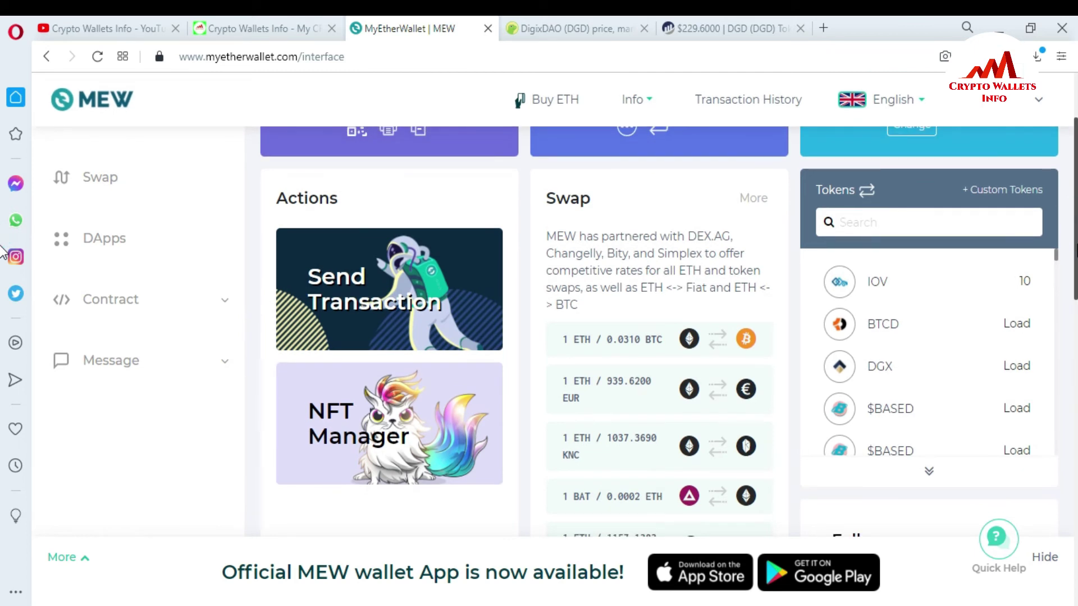
scroll(4, 251, "up", 1)
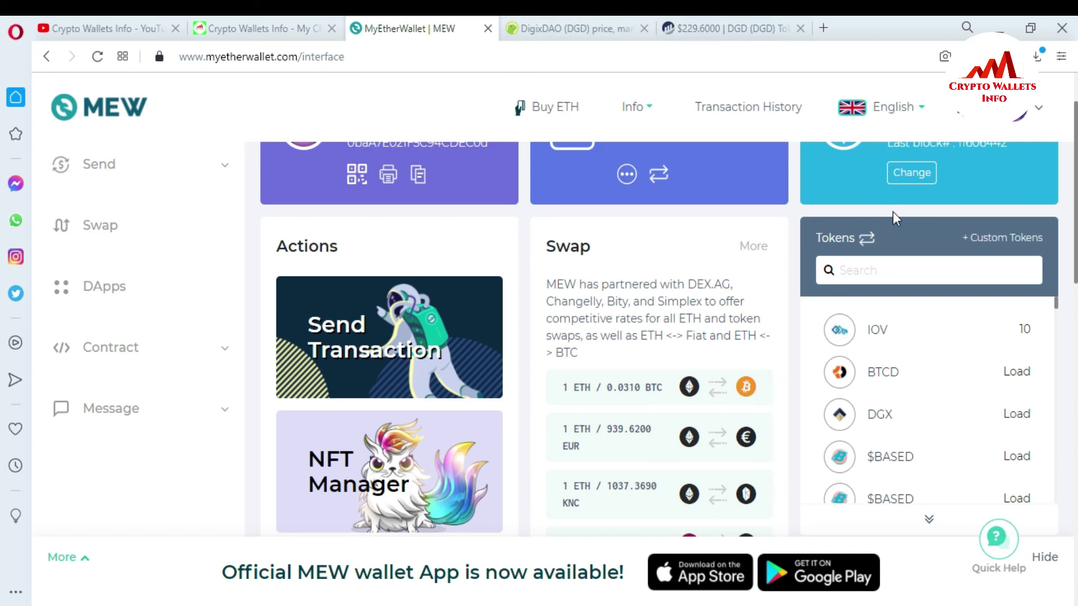
- Search the Tokens list for 'dgd' to confirm DGD is listed, then go to the YouTube tab
left_click(874, 263)
type("d")
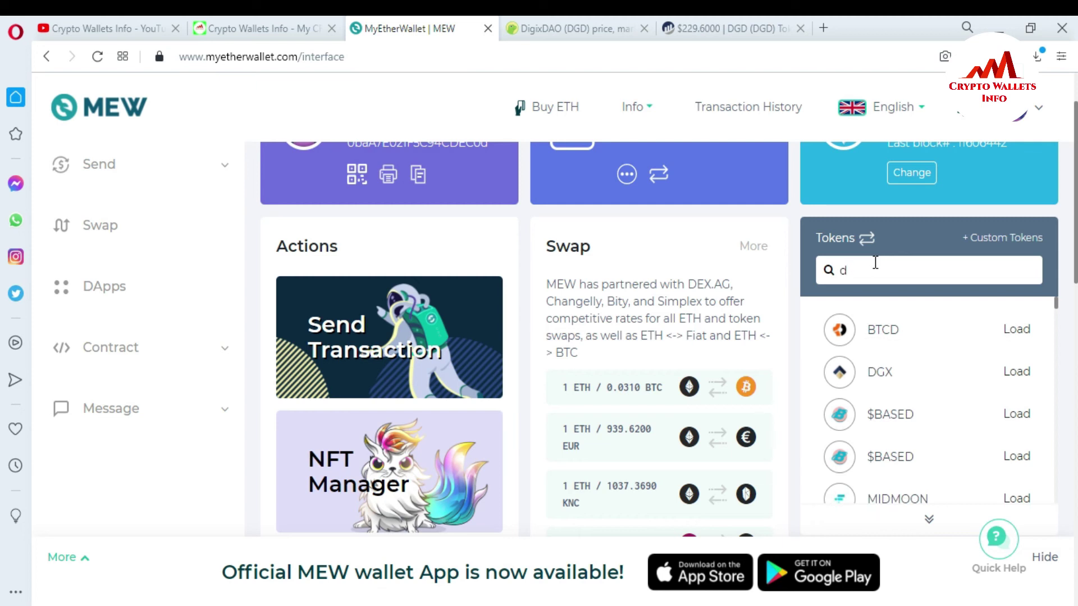
type("gd")
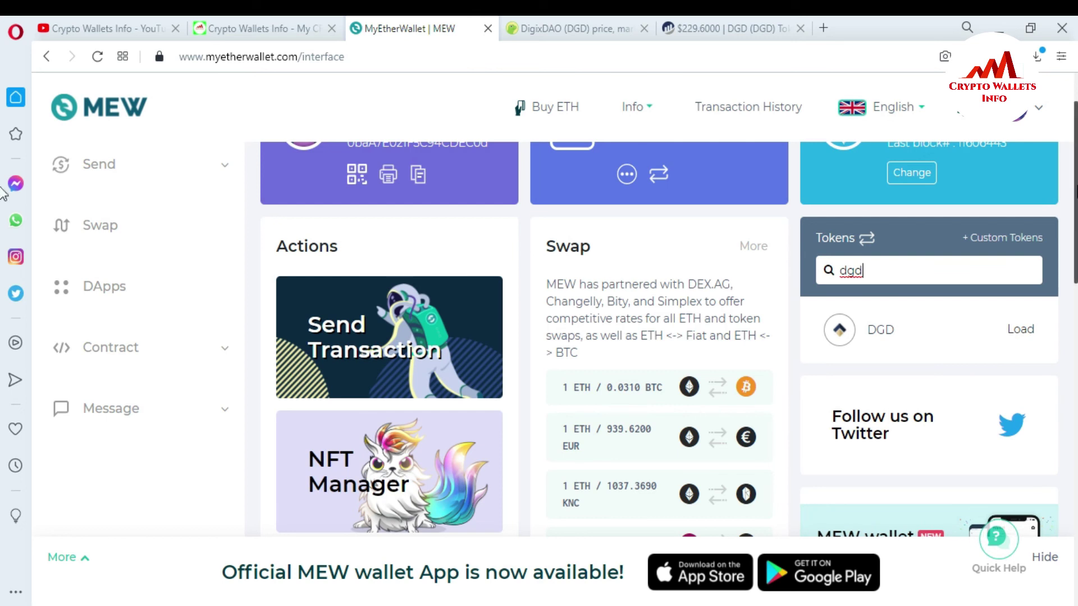
scroll(2, 115, "up", 2)
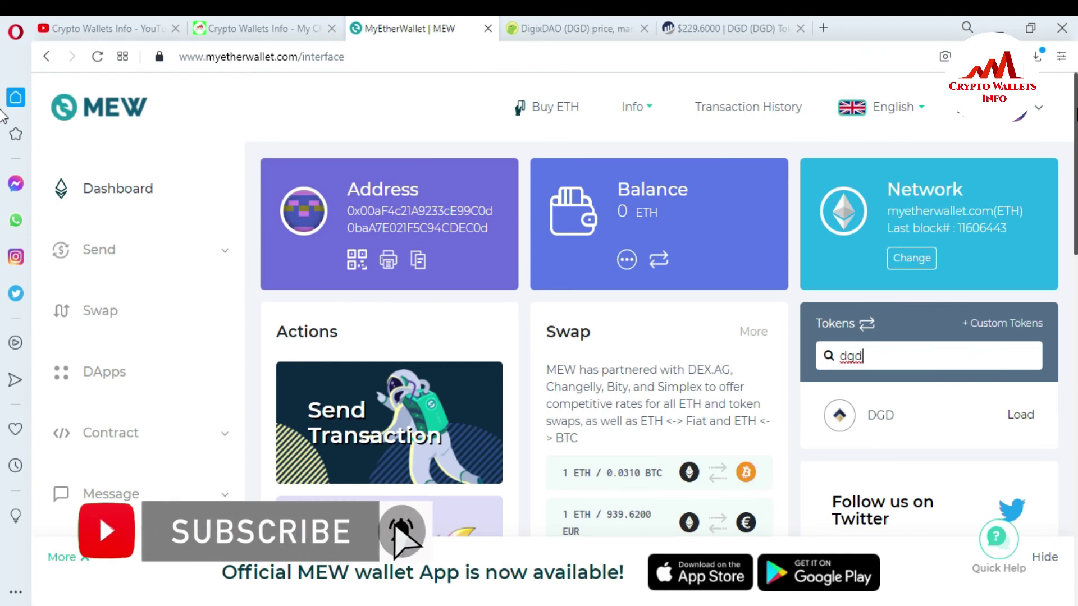
left_click(119, 17)
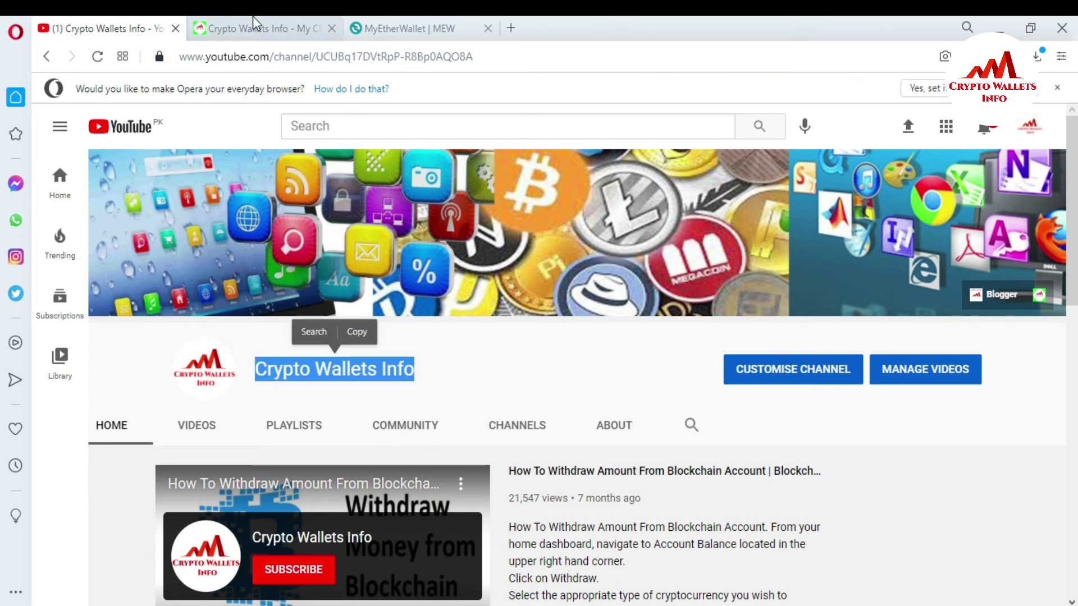
- On the cryptowalletsinfo.com tab, open the TRUST WALLET category from the ALL COINS menu
left_click(252, 17)
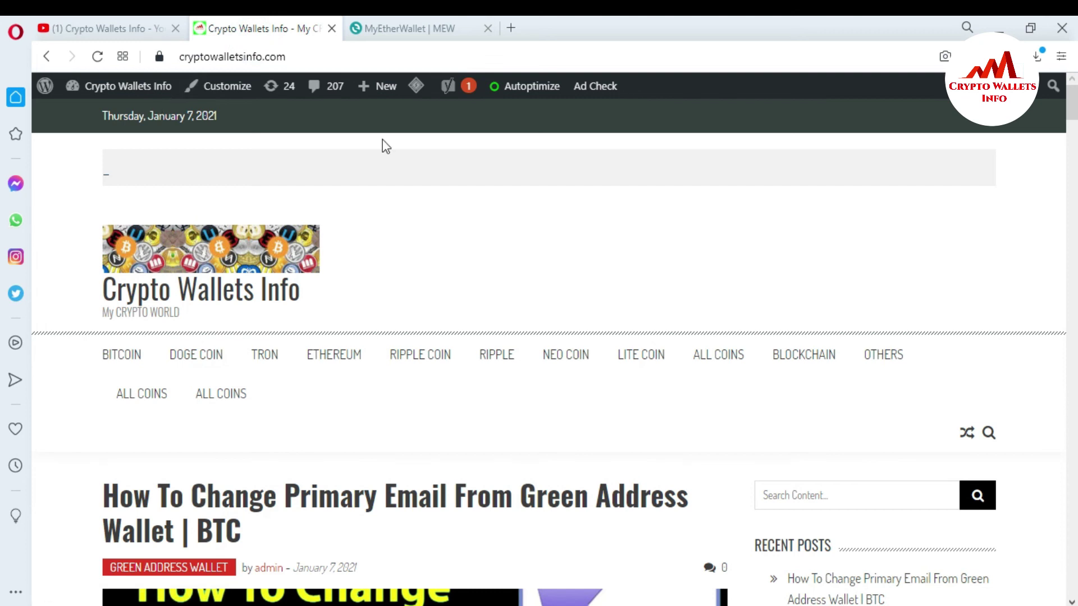
scroll(3, 152, "down", 10)
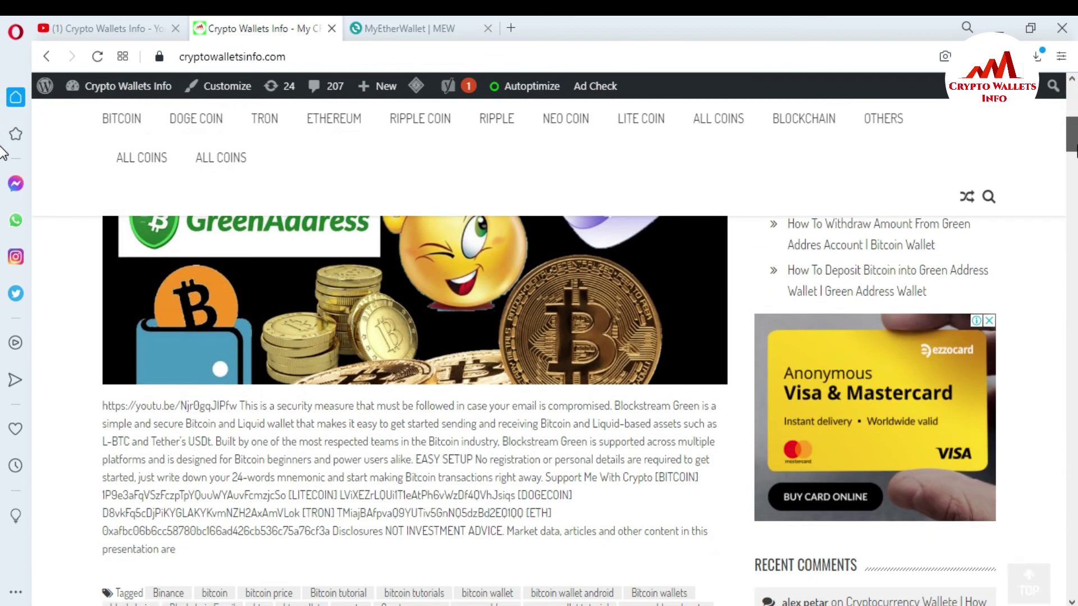
scroll(2, 140, "up", 10)
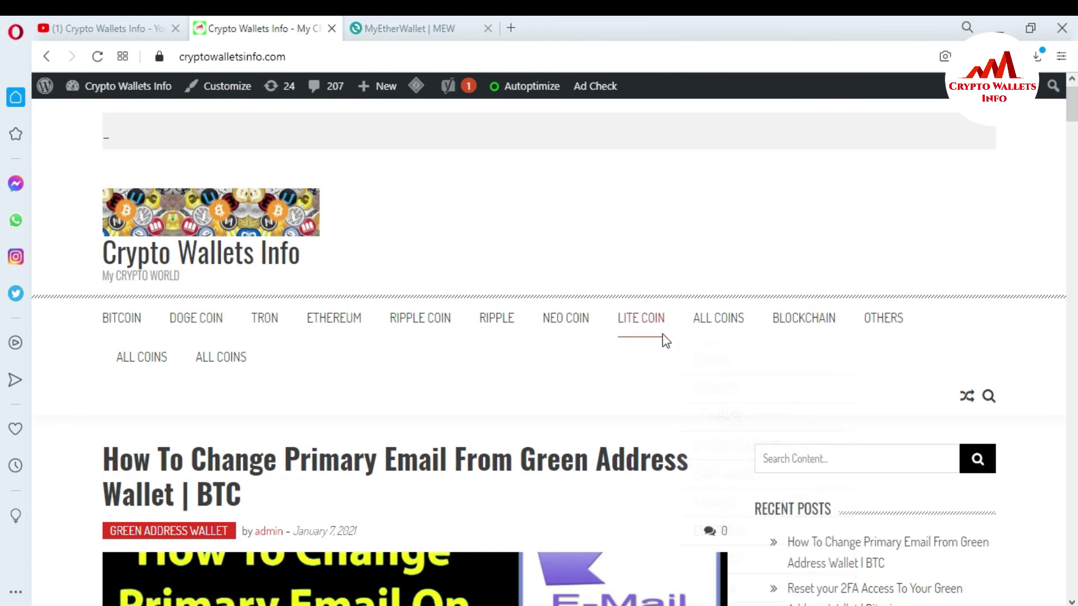
mouse_move(692, 322)
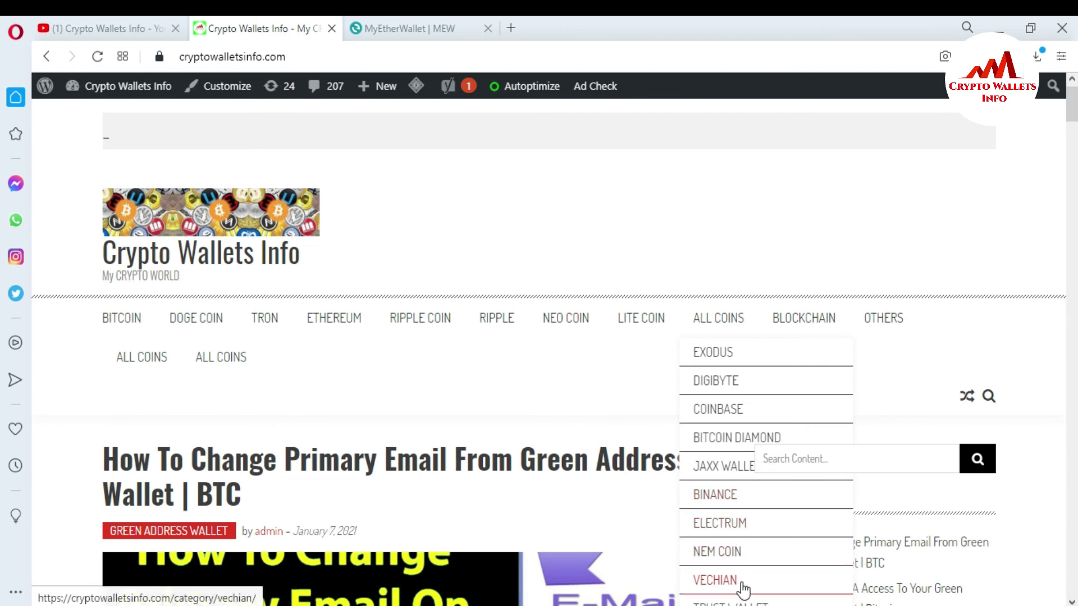
left_click_drag(1073, 105, 1075, 119)
mouse_move(736, 138)
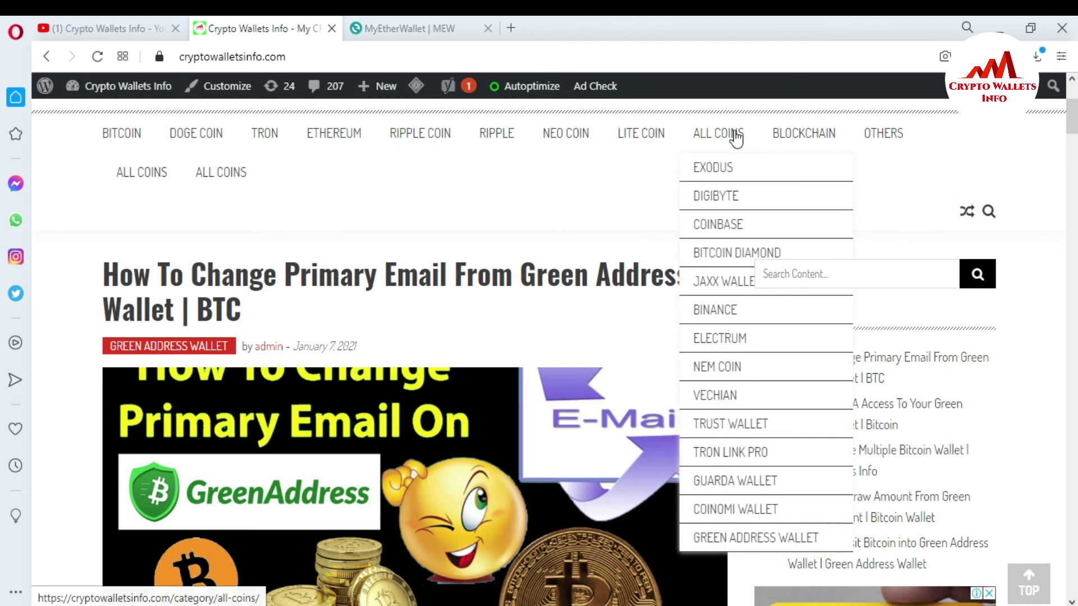
left_click(742, 427)
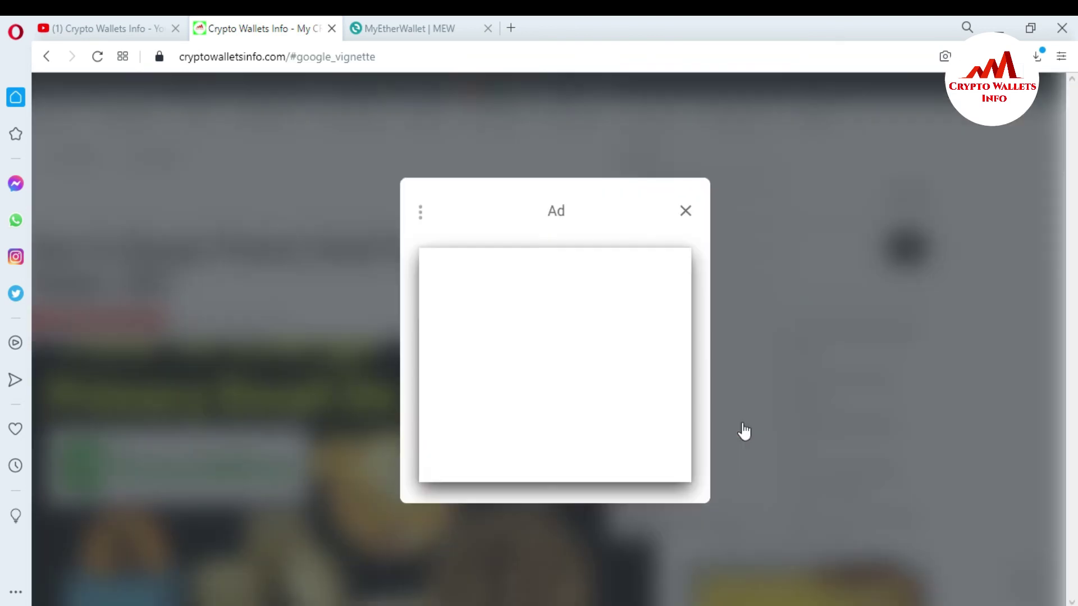
- Close the Google ad vignette and scroll through the TRUST WALLET archive's tutorial posts
left_click(686, 211)
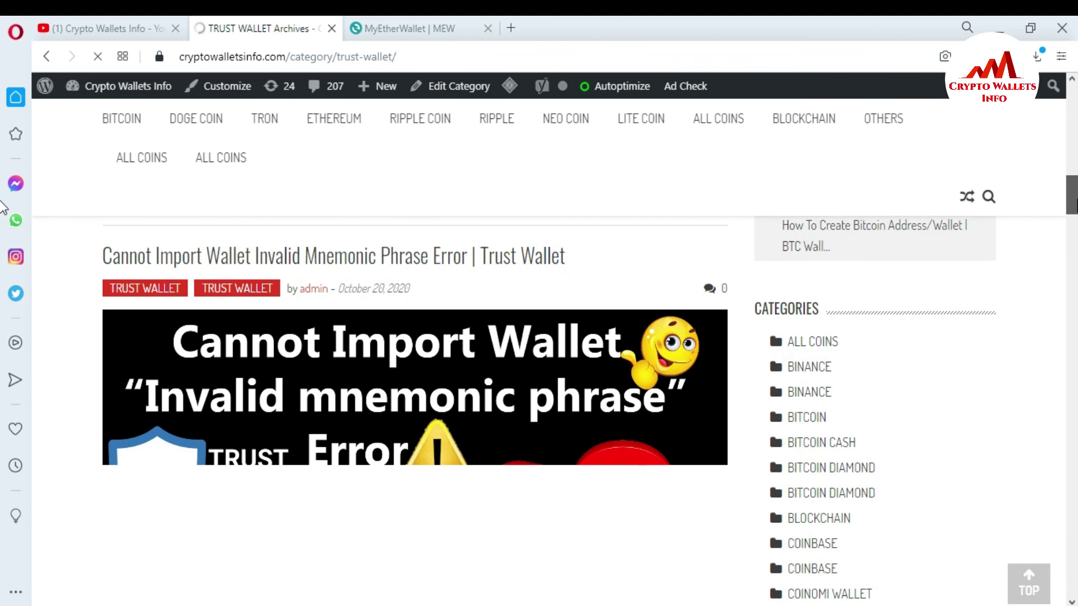
scroll(3, 236, "down", 5)
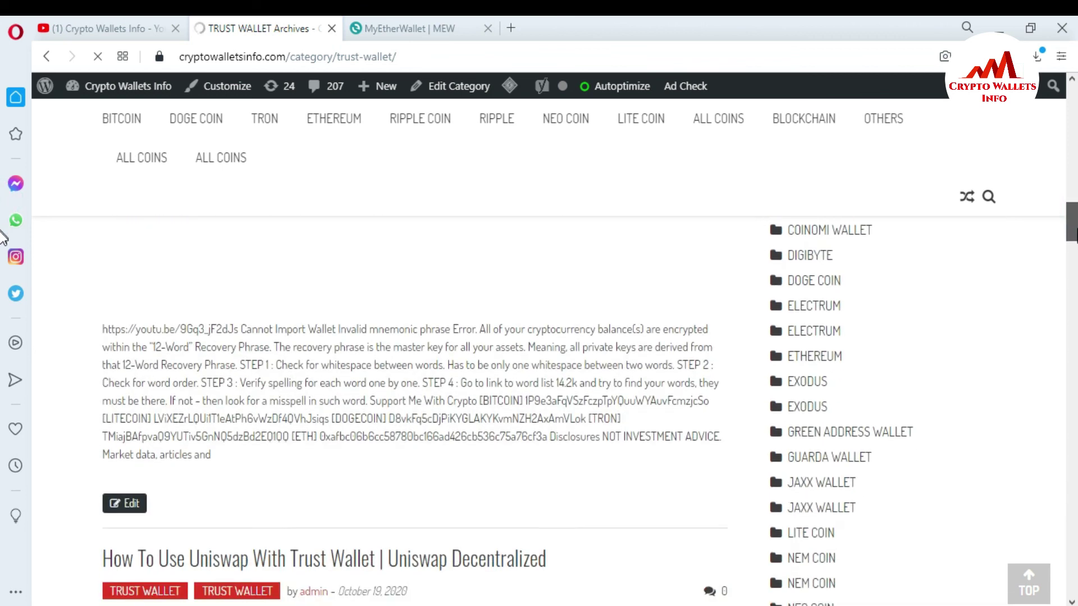
scroll(3, 247, "down", 2)
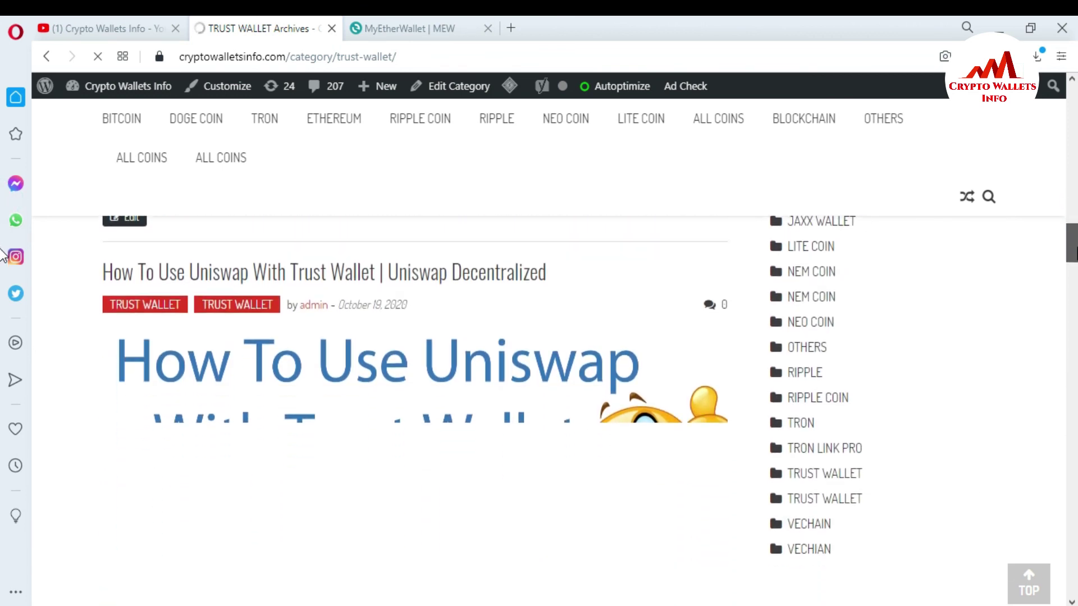
scroll(3, 270, "down", 5)
scroll(3, 289, "down", 3)
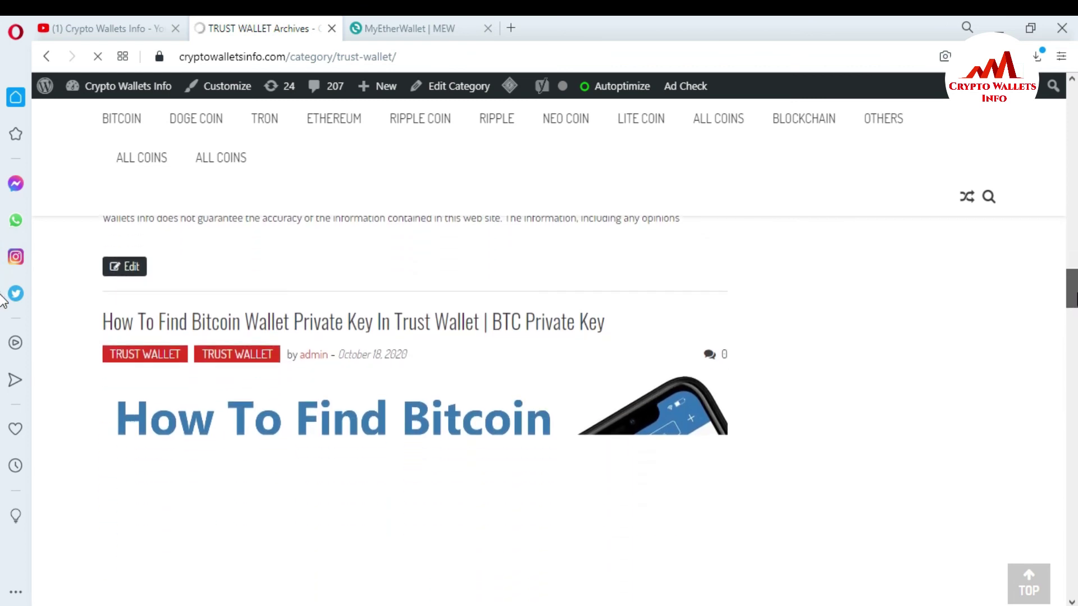
scroll(2, 300, "down", 20)
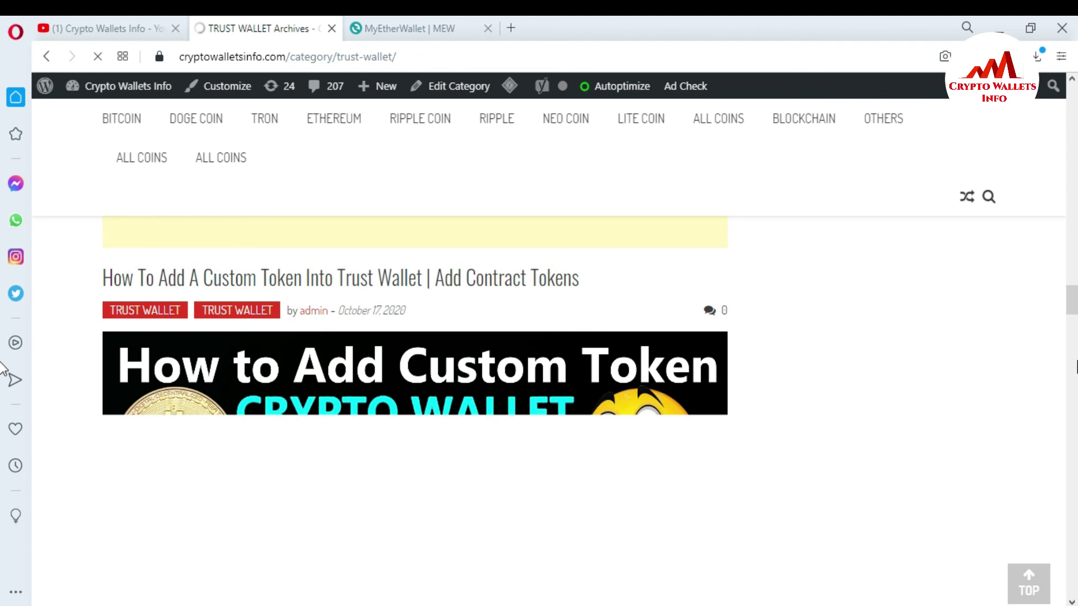
scroll(2, 370, "down", 10)
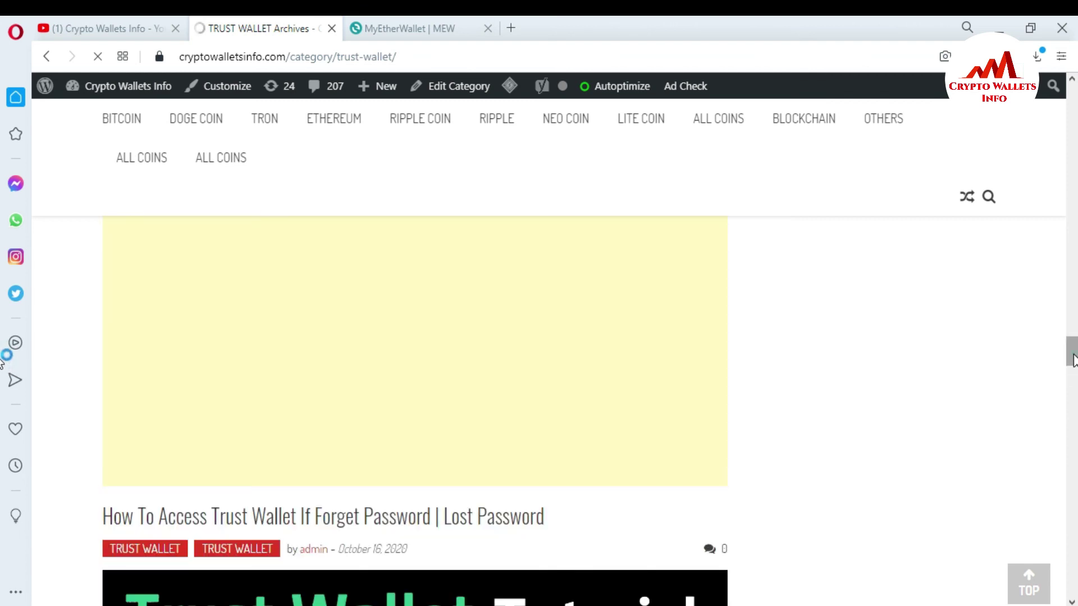
left_click_drag(1073, 359, 1073, 112)
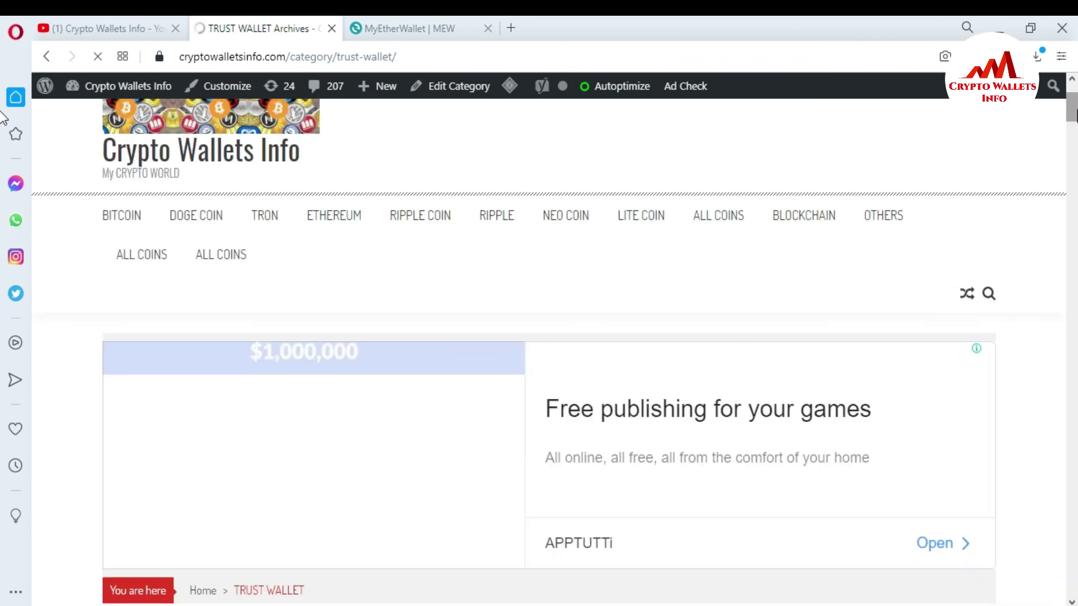